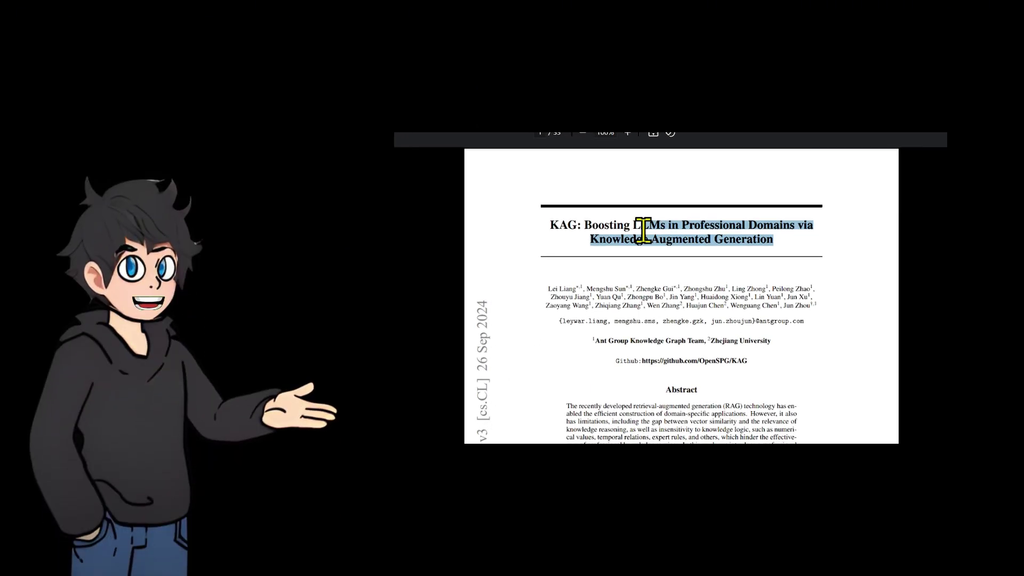
{"action": "left_click_drag", "start_coordinate": [543, 213], "coordinate": [466, 202]}
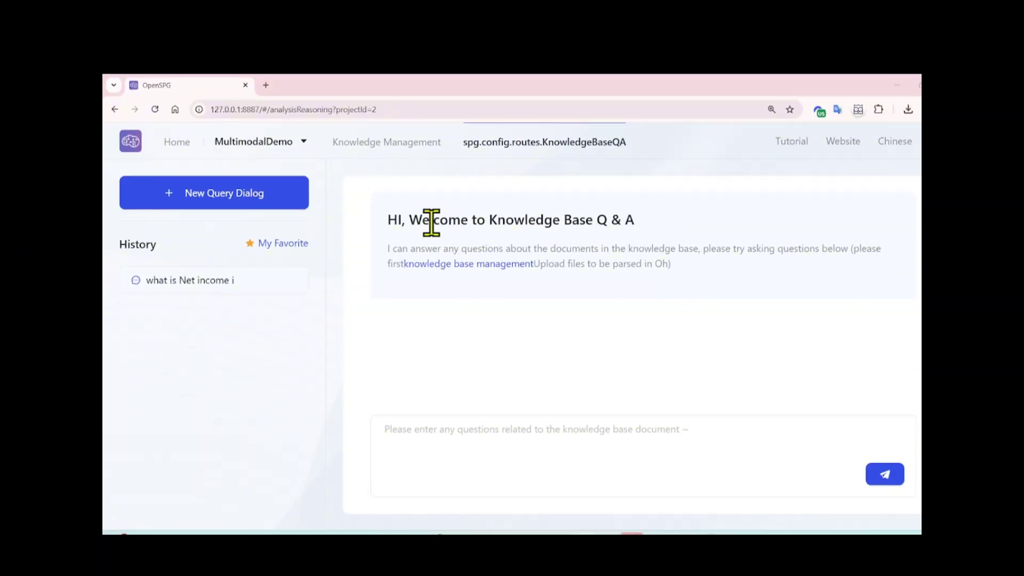
{"action": "left_click_drag", "start_coordinate": [409, 203], "coordinate": [642, 209]}
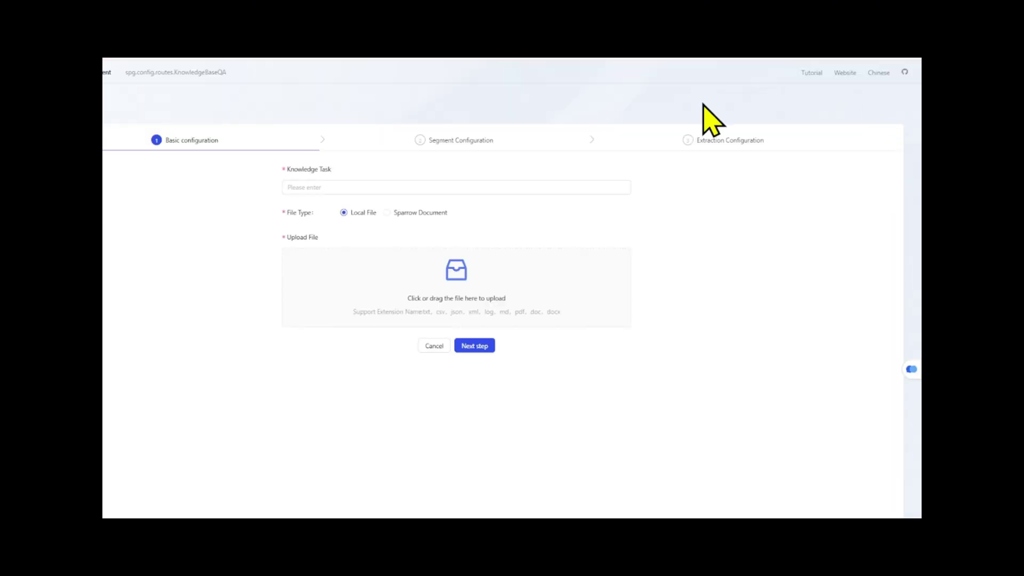
Start entering the knowledge task name with "Mu" and look through the NVIDIA Fiscal 2024 financial results document.
{"action": "left_click", "coordinate": [352, 187]}
{"action": "type", "text": "Mu"}
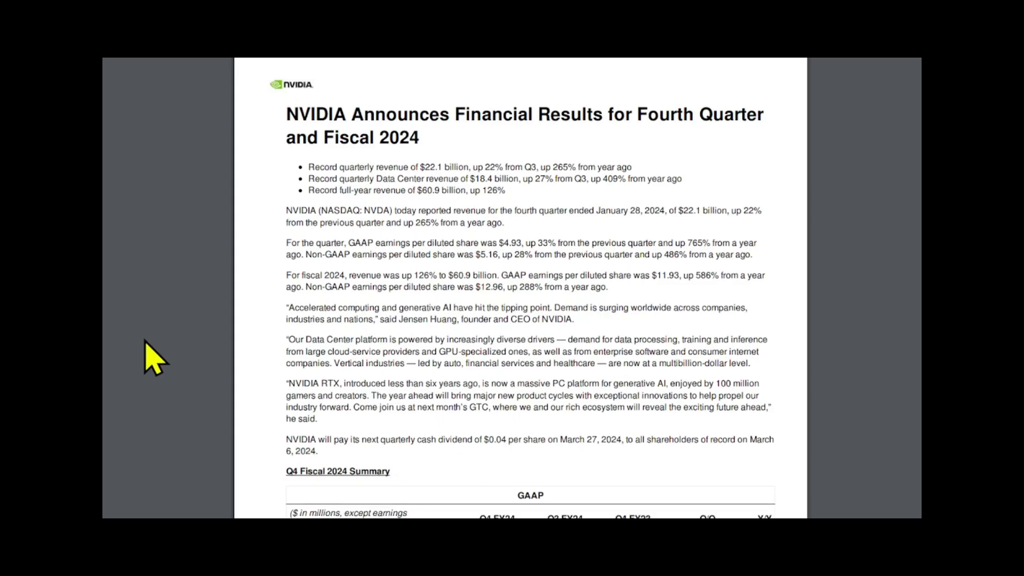
{"action": "scroll", "coordinate": [143, 354], "scroll_direction": "down", "scroll_amount": 15}
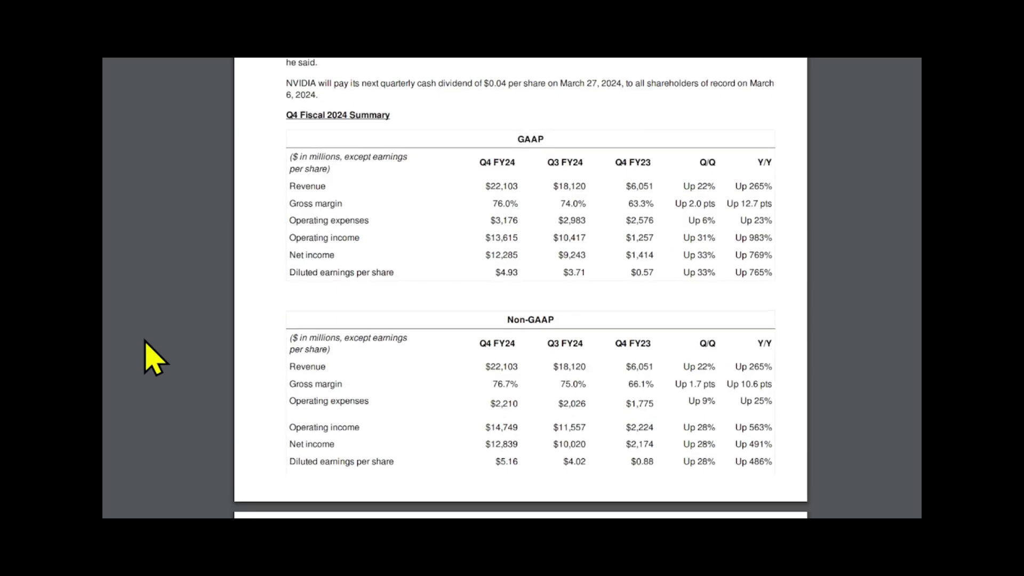
{"action": "scroll", "coordinate": [152, 354], "scroll_direction": "down", "scroll_amount": 20}
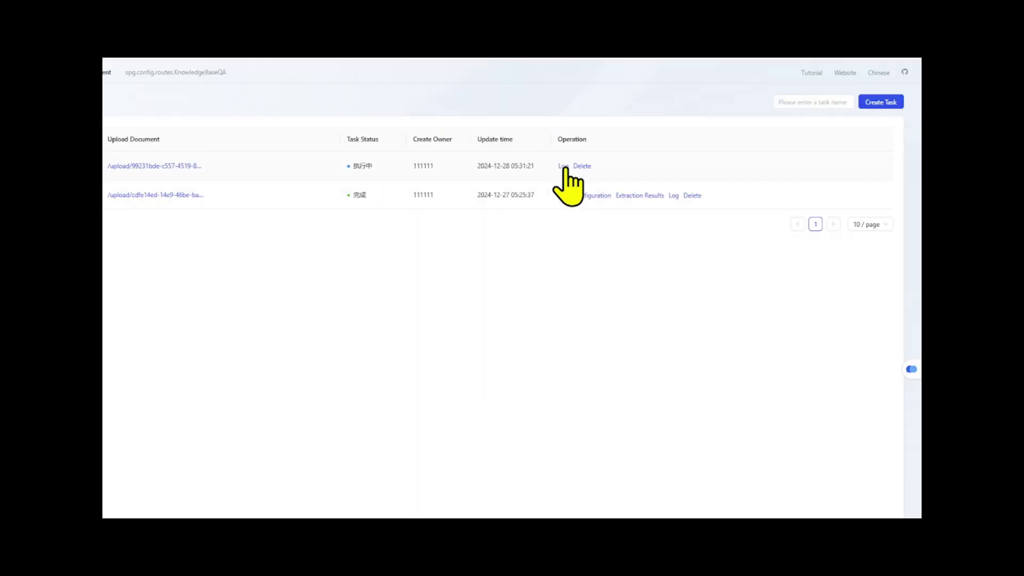
Examine the full expanded log of the newest knowledge task, and close the log.
{"action": "left_click", "coordinate": [563, 167]}
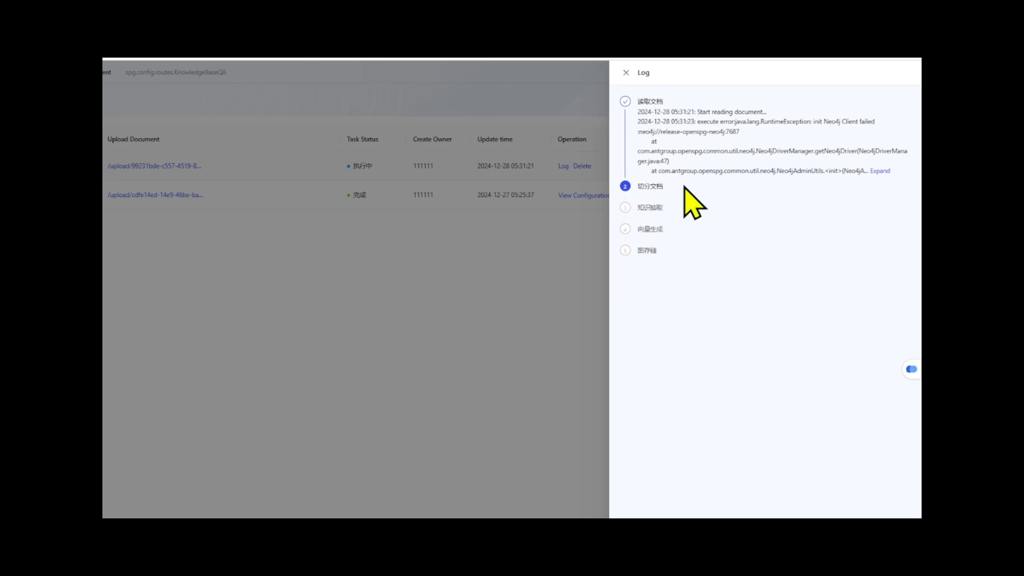
{"action": "left_click", "coordinate": [878, 172]}
{"action": "scroll", "coordinate": [772, 194], "scroll_direction": "down", "scroll_amount": 10}
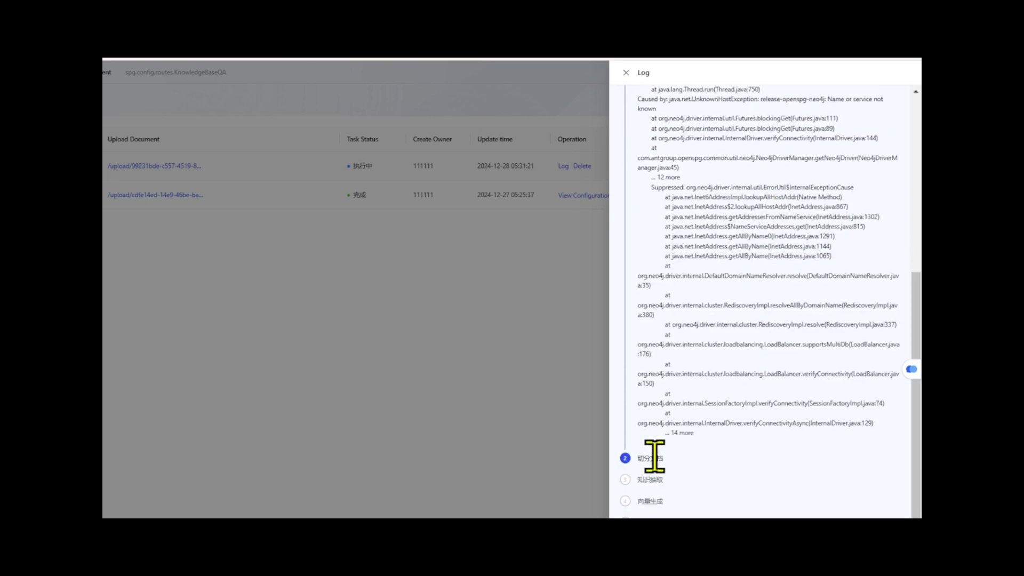
{"action": "scroll", "coordinate": [655, 455], "scroll_direction": "up", "scroll_amount": 6}
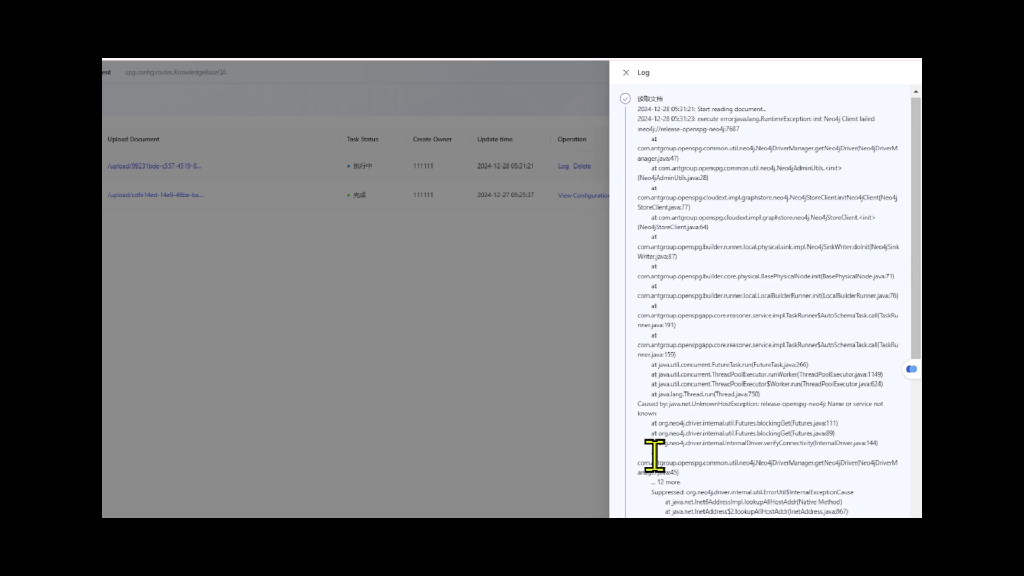
{"action": "left_click", "coordinate": [627, 73]}
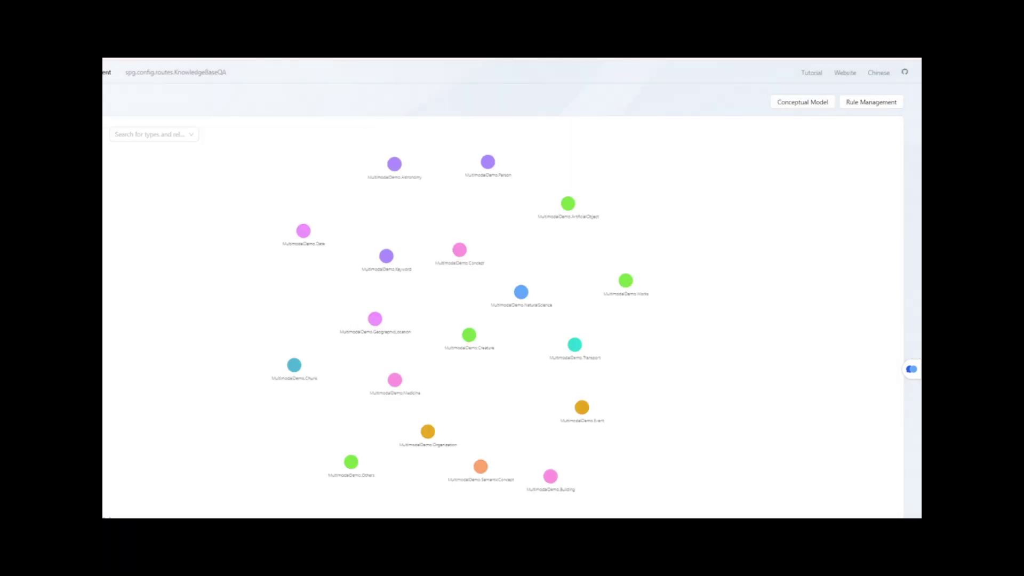
Move several outer entity-type nodes slightly within the MultimodalDemo knowledge model graph.
{"action": "left_click_drag", "start_coordinate": [303, 231], "coordinate": [265, 225]}
{"action": "left_click_drag", "start_coordinate": [375, 170], "coordinate": [362, 171]}
{"action": "left_click_drag", "start_coordinate": [472, 172], "coordinate": [459, 189]}
{"action": "left_click_drag", "start_coordinate": [550, 204], "coordinate": [537, 215]}
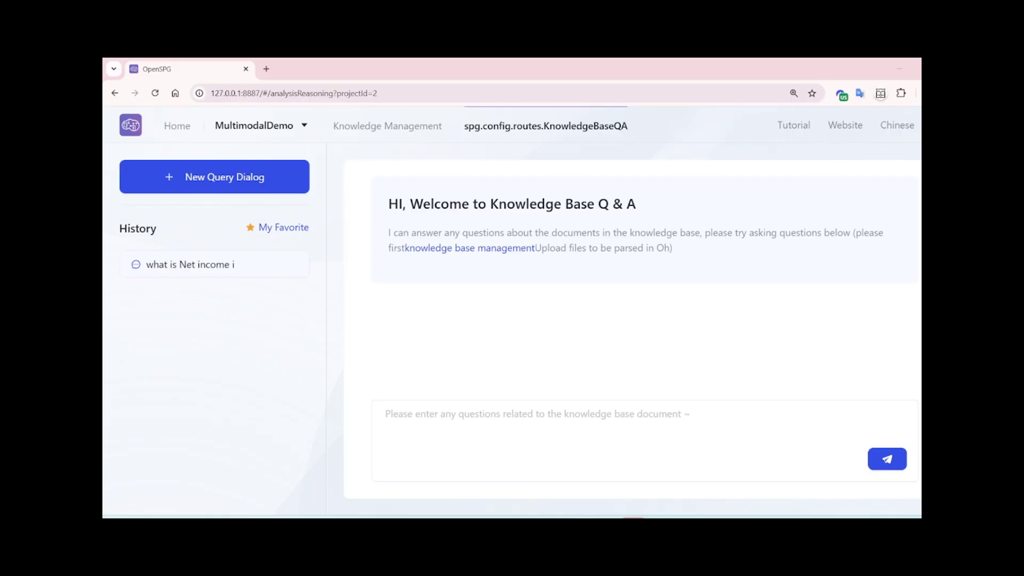
Ask the knowledge base "what is Net income in 2024".
{"action": "left_click", "coordinate": [476, 428]}
{"action": "type", "text": "what is Net income in 2024"}
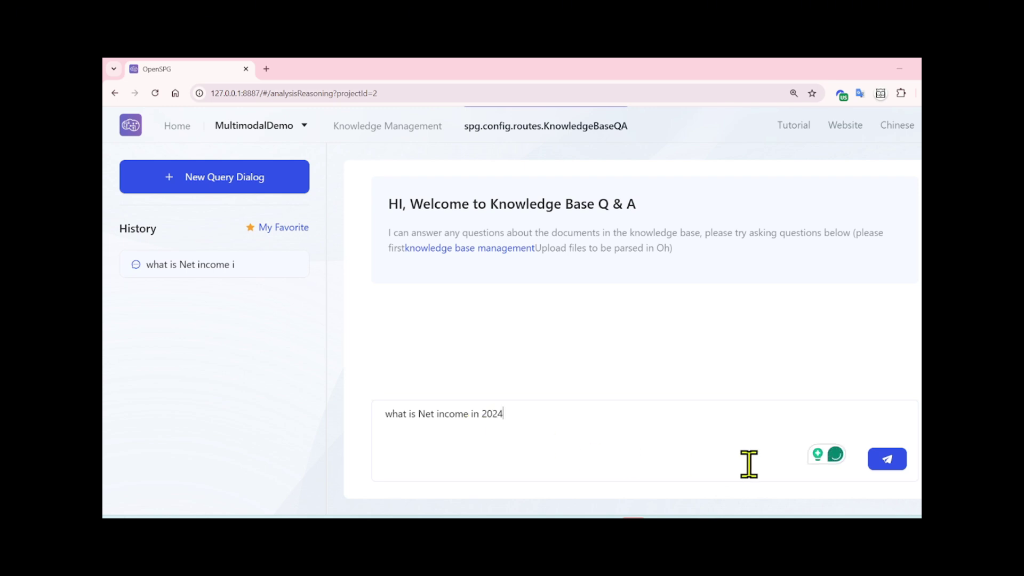
{"action": "left_click", "coordinate": [885, 461]}
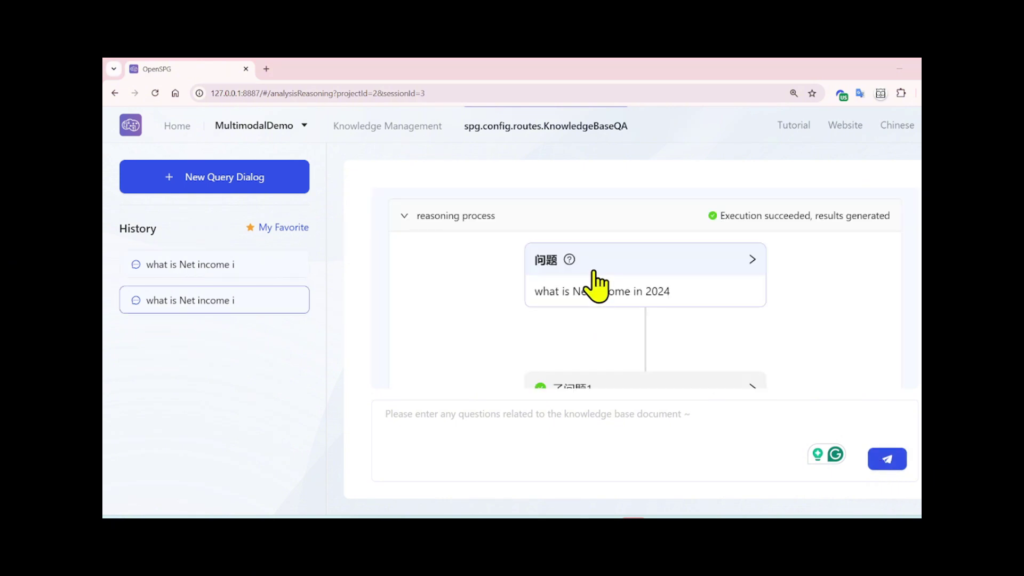
Examine the description and answer of the initial question node in the reasoning process, and close its details.
{"action": "left_click", "coordinate": [597, 285]}
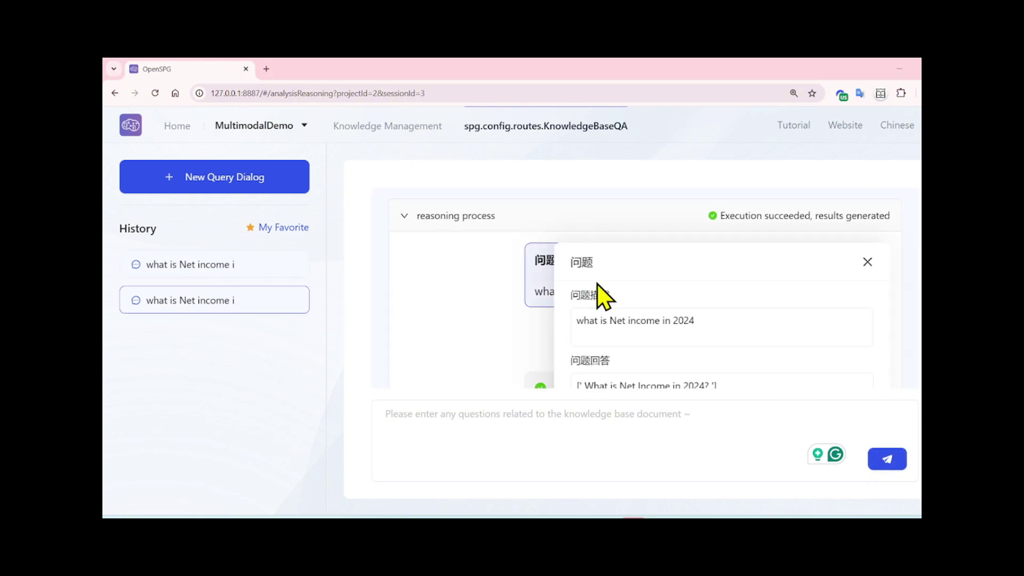
{"action": "scroll", "coordinate": [607, 296], "scroll_direction": "down", "scroll_amount": 1}
{"action": "left_click_drag", "start_coordinate": [578, 265], "coordinate": [717, 276]}
{"action": "scroll", "coordinate": [666, 275], "scroll_direction": "down", "scroll_amount": 1}
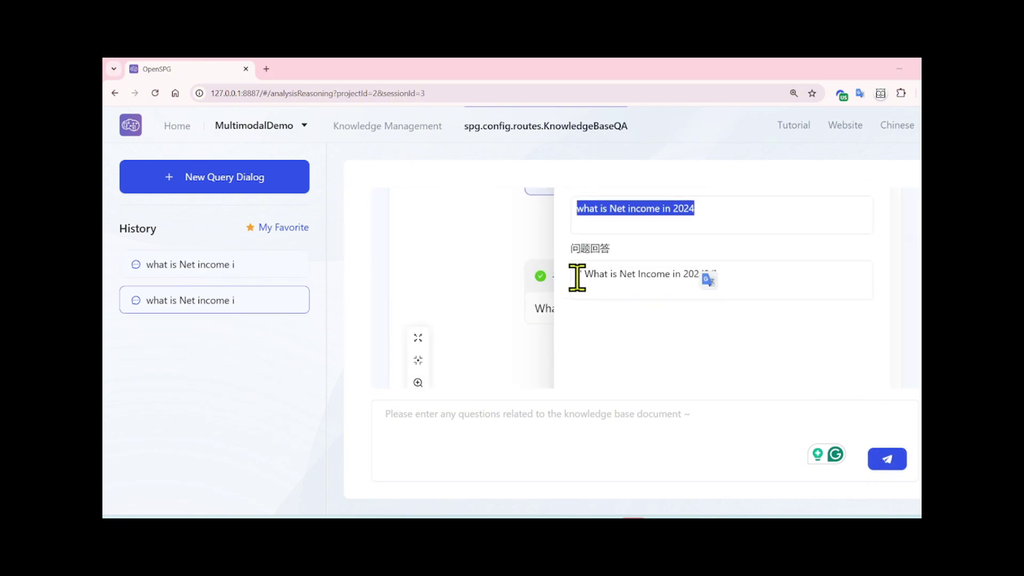
{"action": "left_click_drag", "start_coordinate": [578, 274], "coordinate": [741, 287]}
{"action": "scroll", "coordinate": [740, 291], "scroll_direction": "up", "scroll_amount": 2}
{"action": "left_click", "coordinate": [866, 269]}
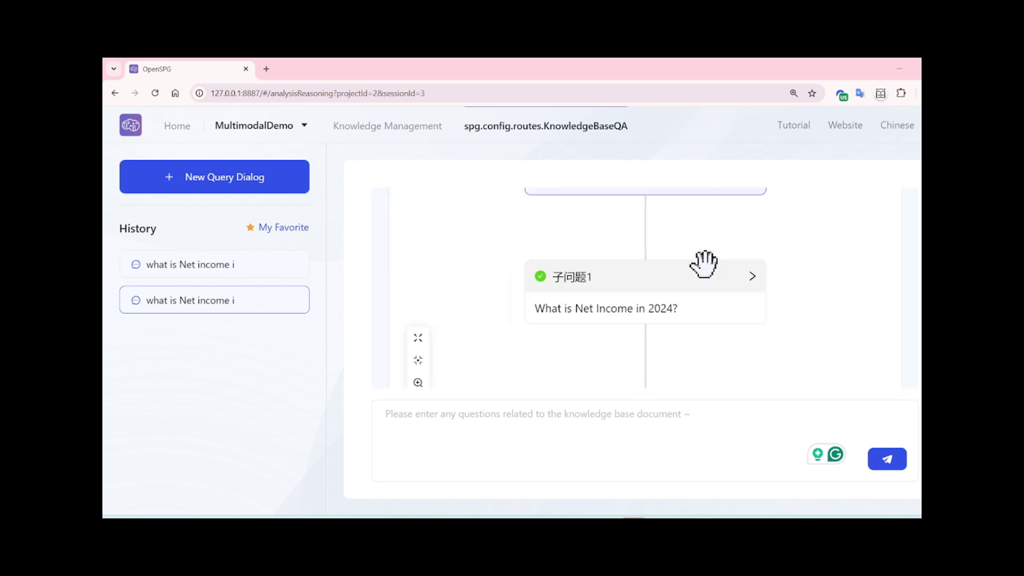
Open the details of the first sub-question node and examine its description and retrieval results.
{"action": "left_click", "coordinate": [704, 294]}
{"action": "left_click_drag", "start_coordinate": [580, 205], "coordinate": [676, 208]}
{"action": "left_click_drag", "start_coordinate": [665, 288], "coordinate": [647, 258]}
{"action": "scroll", "coordinate": [681, 279], "scroll_direction": "down", "scroll_amount": 3}
{"action": "scroll", "coordinate": [647, 258], "scroll_direction": "down", "scroll_amount": 3}
{"action": "scroll", "coordinate": [647, 258], "scroll_direction": "up", "scroll_amount": 1}
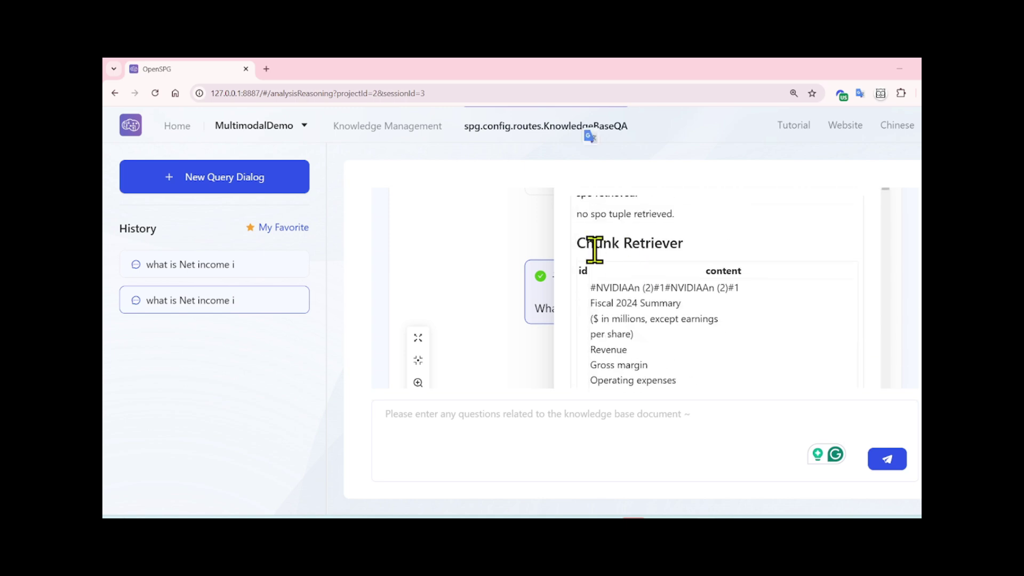
Read the Chunk Retriever content in the sub-question's details, and close them.
{"action": "left_click_drag", "start_coordinate": [577, 243], "coordinate": [730, 262]}
{"action": "scroll", "coordinate": [733, 262], "scroll_direction": "down", "scroll_amount": 7}
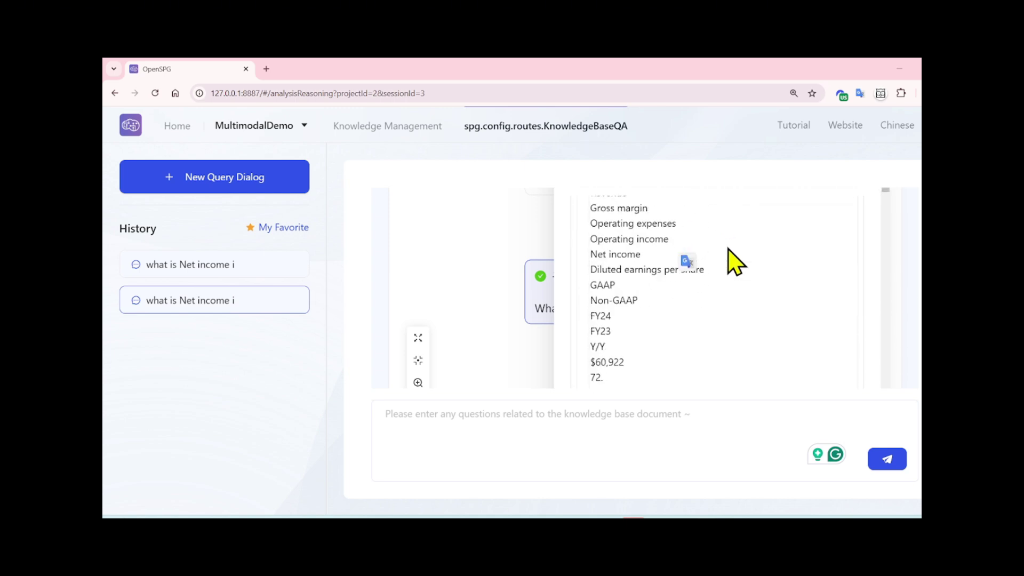
{"action": "scroll", "coordinate": [732, 259], "scroll_direction": "up", "scroll_amount": 2}
{"action": "scroll", "coordinate": [674, 263], "scroll_direction": "down", "scroll_amount": 1}
{"action": "scroll", "coordinate": [896, 304], "scroll_direction": "down", "scroll_amount": 3}
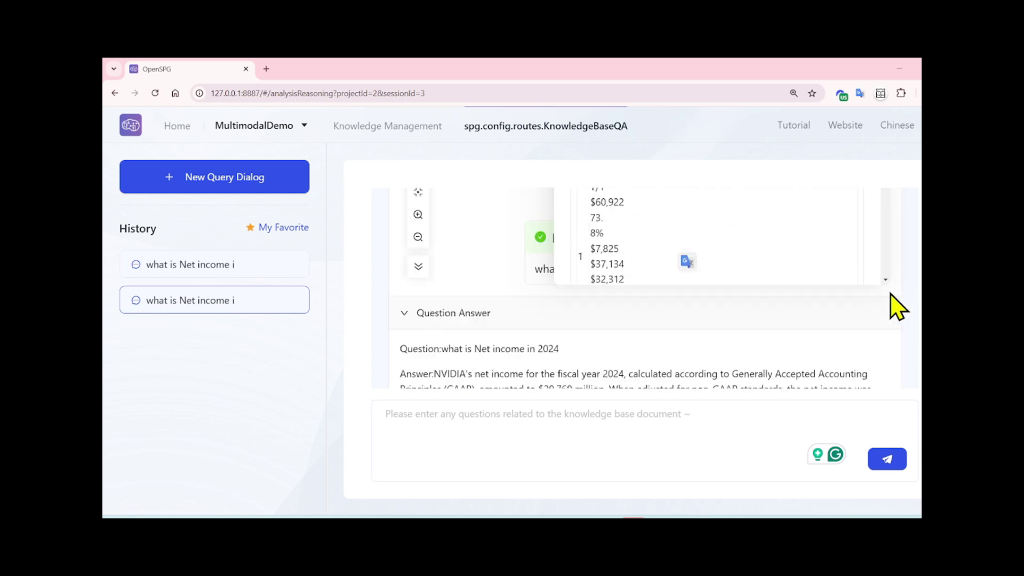
{"action": "scroll", "coordinate": [889, 216], "scroll_direction": "up", "scroll_amount": 4}
{"action": "left_click_drag", "start_coordinate": [884, 203], "coordinate": [884, 274]}
{"action": "left_click", "coordinate": [422, 278]}
Examine the final answer node's details and the Question Answer section below the reasoning graph.
{"action": "scroll", "coordinate": [537, 267], "scroll_direction": "down", "scroll_amount": 2}
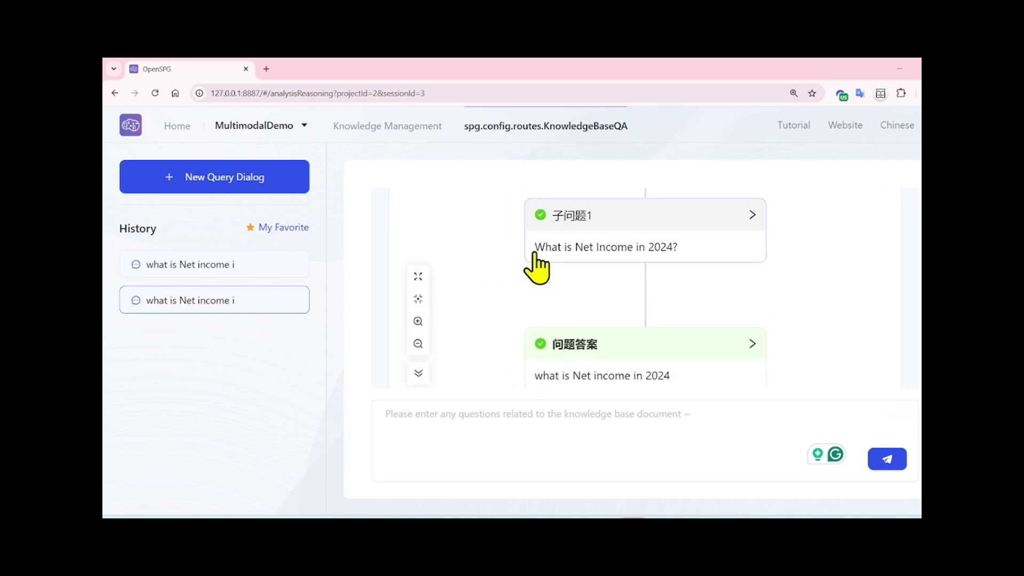
{"action": "left_click", "coordinate": [629, 319]}
{"action": "left_click_drag", "start_coordinate": [576, 208], "coordinate": [704, 221]}
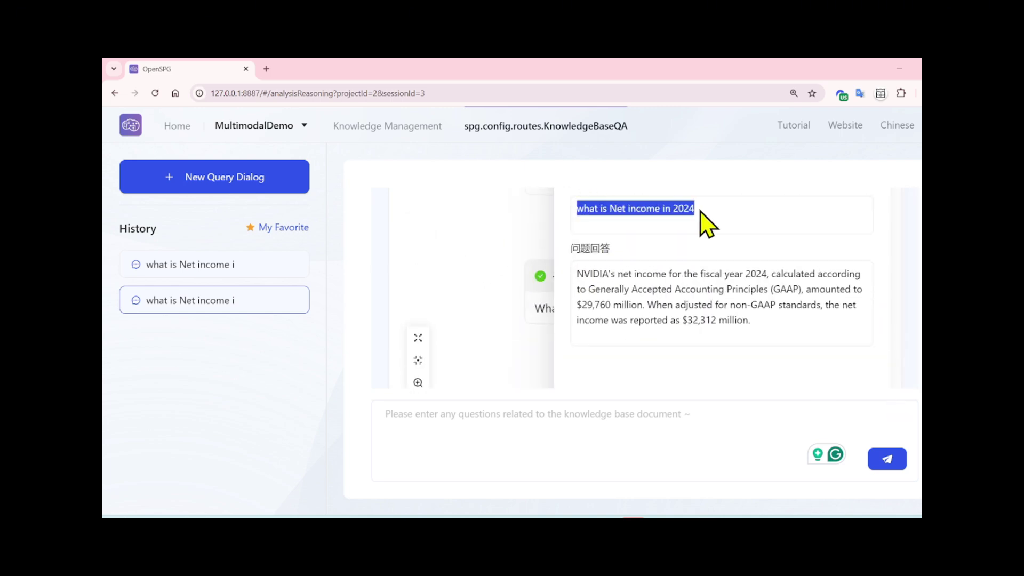
{"action": "left_click_drag", "start_coordinate": [575, 274], "coordinate": [736, 325]}
{"action": "left_click", "coordinate": [468, 273]}
{"action": "scroll", "coordinate": [472, 274], "scroll_direction": "down", "scroll_amount": 3}
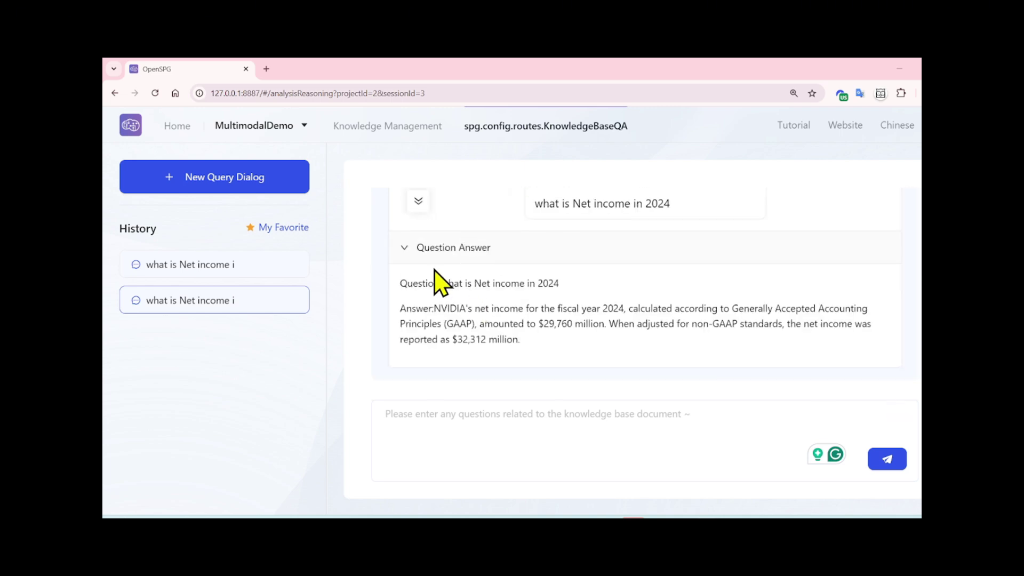
{"action": "left_click_drag", "start_coordinate": [400, 282], "coordinate": [556, 345]}
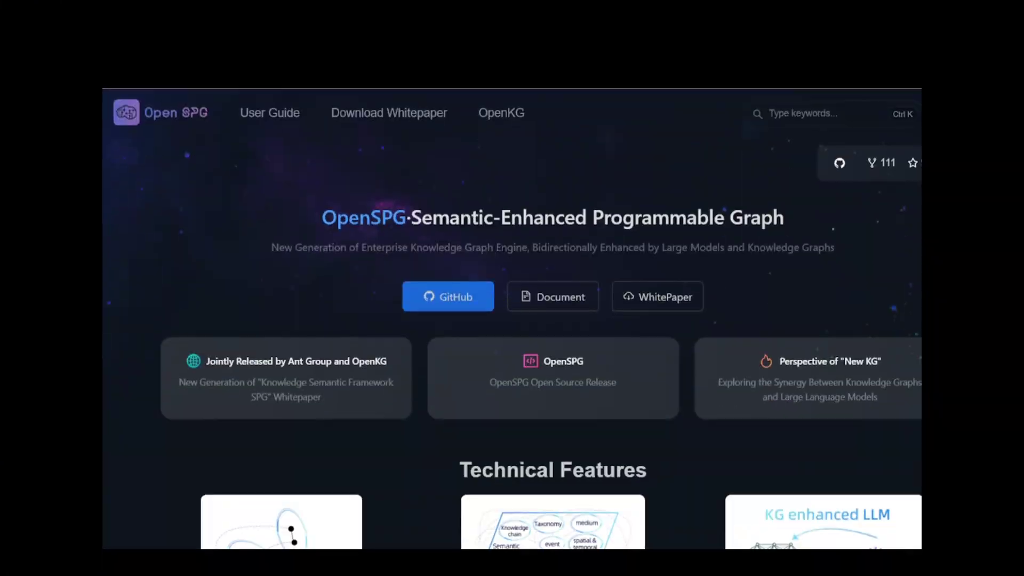
Open the OpenSPG documentation from the project website and look through the User Guide v0.5 table of contents.
{"action": "scroll", "coordinate": [551, 277], "scroll_direction": "down", "scroll_amount": 1}
{"action": "left_click", "coordinate": [551, 266]}
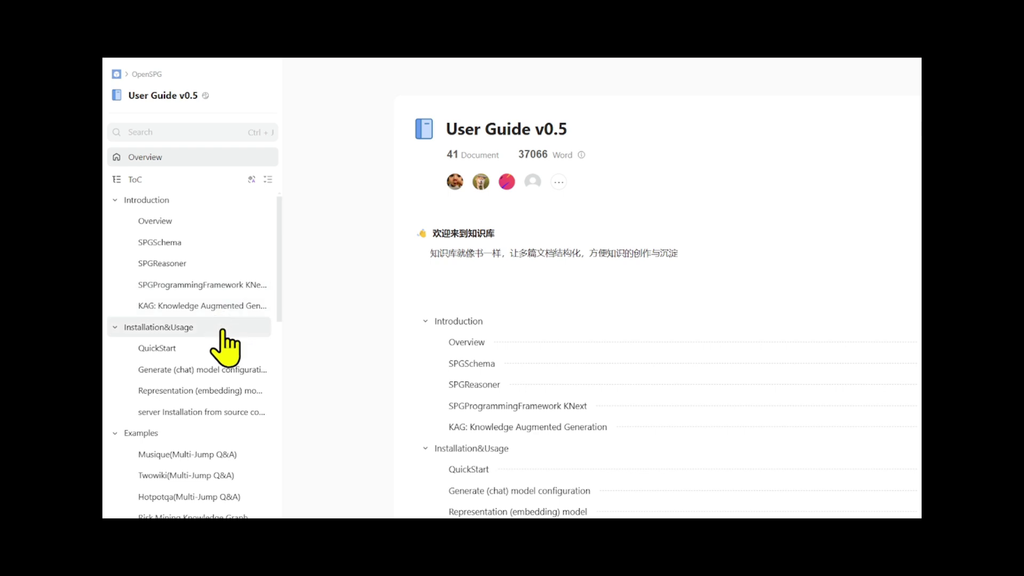
{"action": "scroll", "coordinate": [222, 328], "scroll_direction": "down", "scroll_amount": 3}
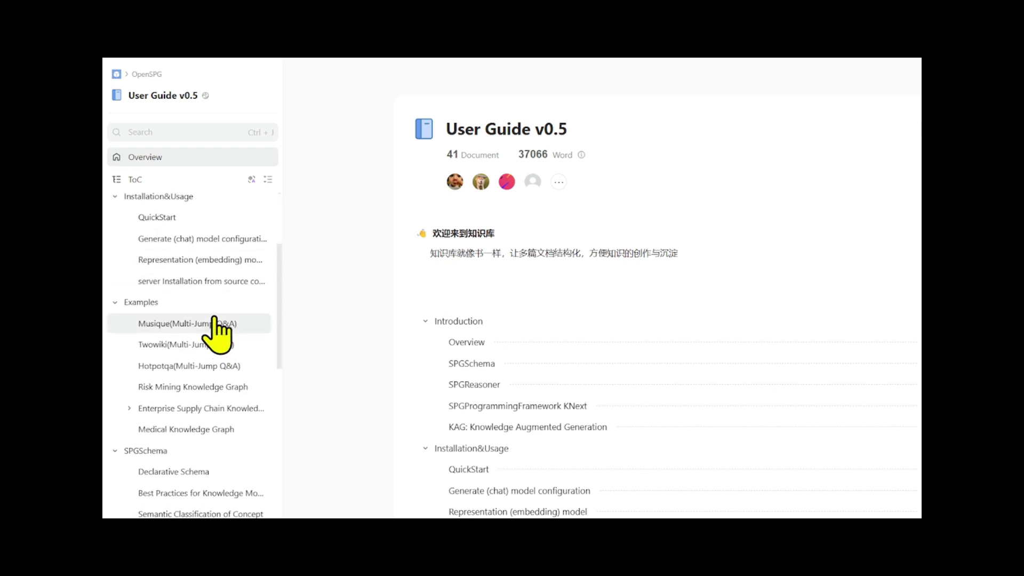
{"action": "scroll", "coordinate": [218, 328], "scroll_direction": "down", "scroll_amount": 3}
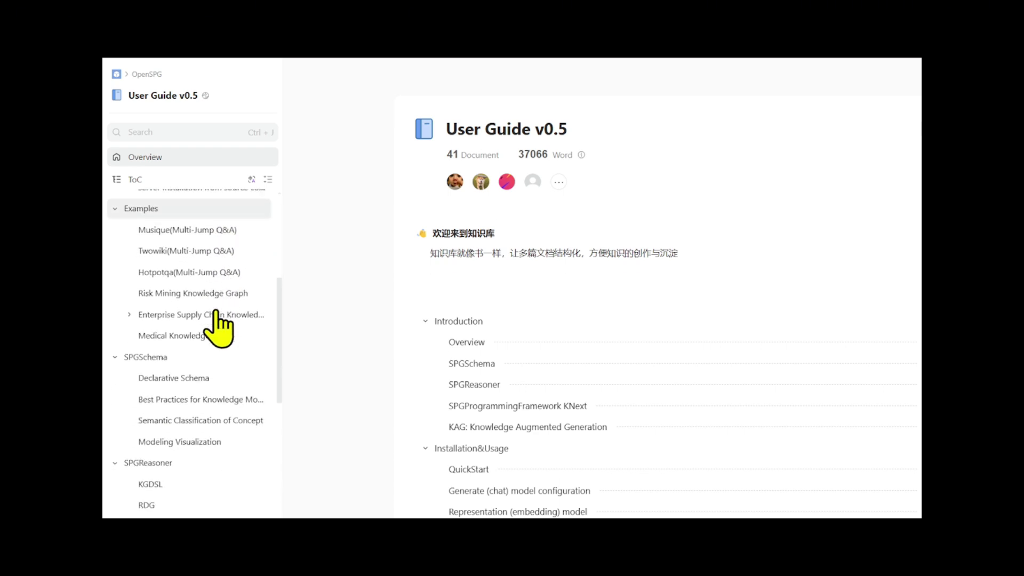
{"action": "scroll", "coordinate": [218, 328], "scroll_direction": "down", "scroll_amount": 3}
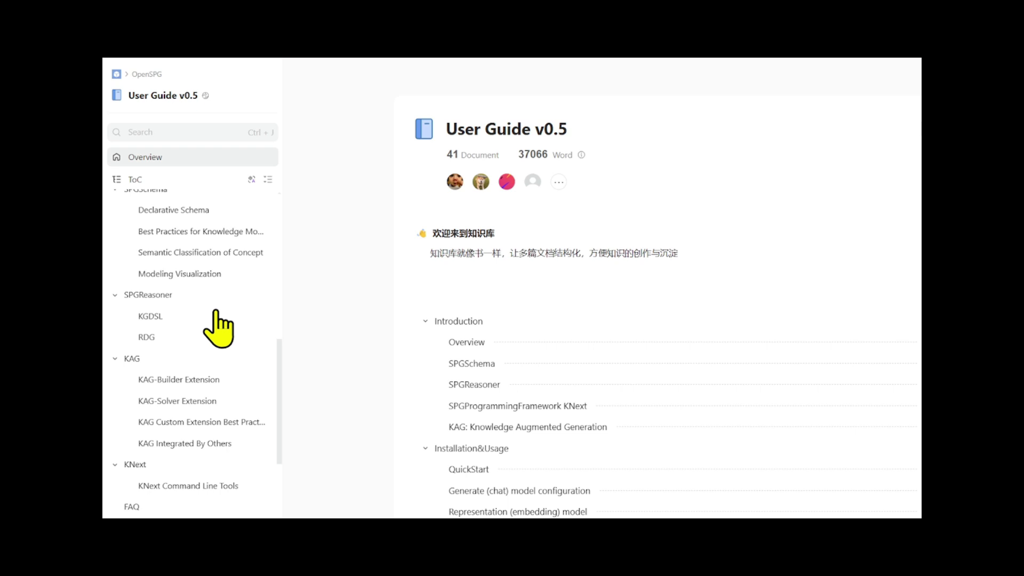
{"action": "scroll", "coordinate": [211, 341], "scroll_direction": "down", "scroll_amount": 5}
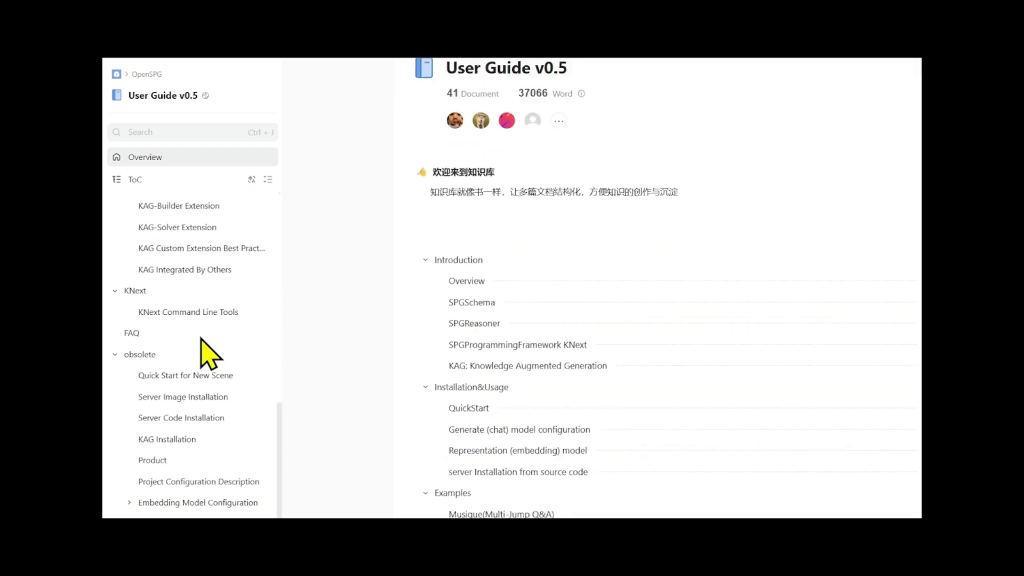
{"action": "scroll", "coordinate": [208, 354], "scroll_direction": "down", "scroll_amount": 3}
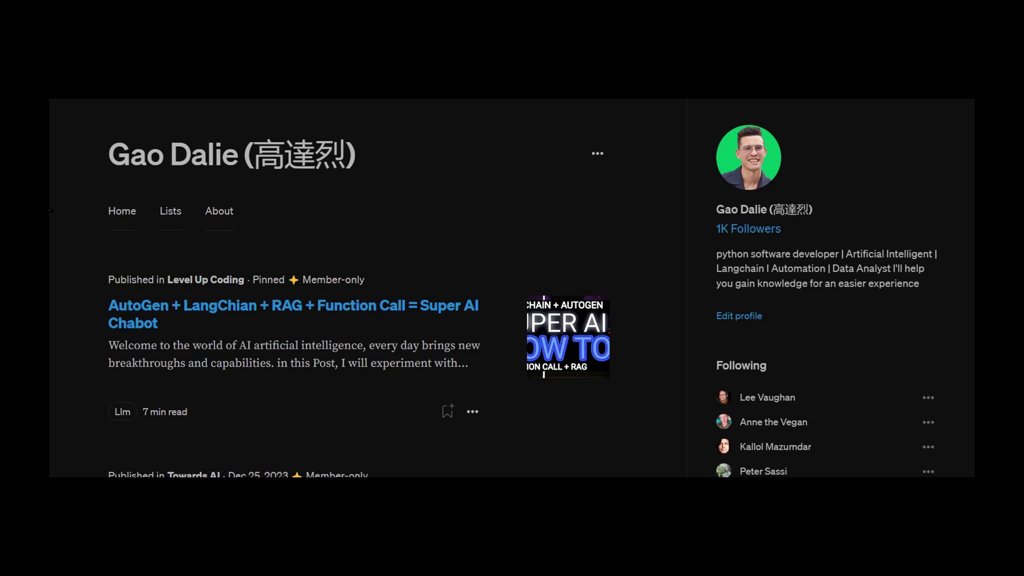
Browse the author's articles on the Medium profile and the video list on the YouTube channel.
{"action": "scroll", "coordinate": [51, 210], "scroll_direction": "down", "scroll_amount": 2}
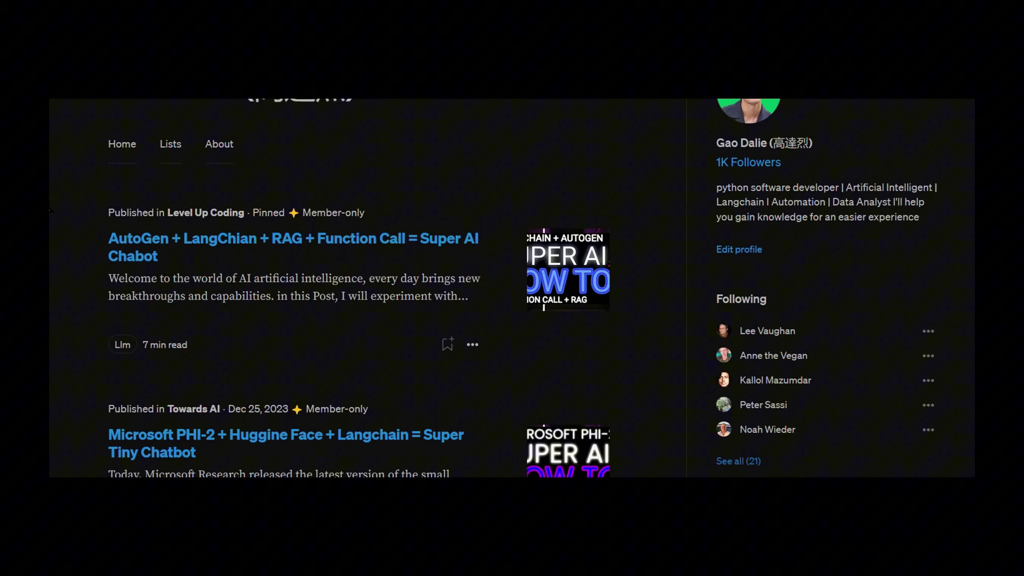
{"action": "scroll", "coordinate": [49, 209], "scroll_direction": "down", "scroll_amount": 2}
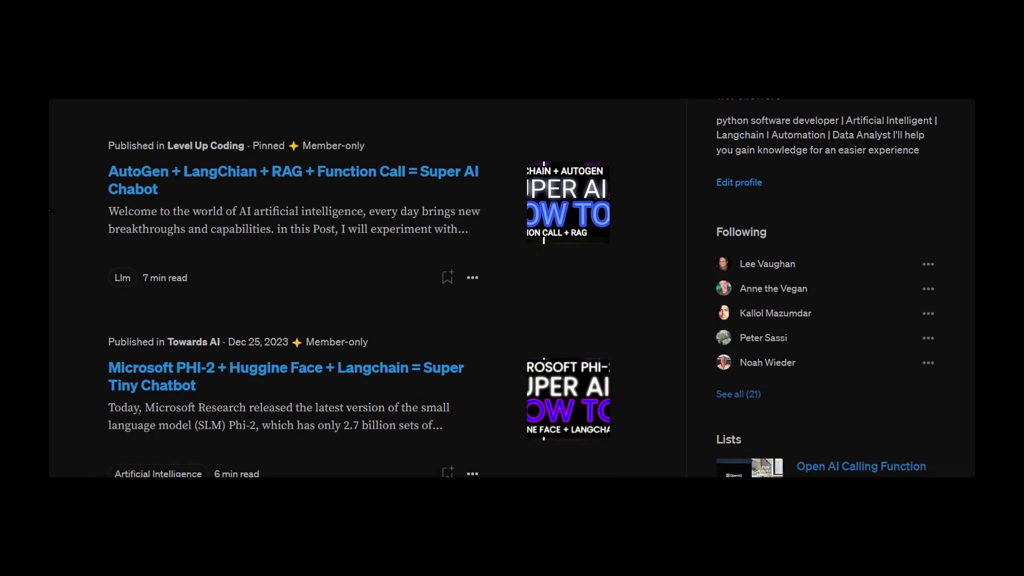
{"action": "scroll", "coordinate": [50, 209], "scroll_direction": "down", "scroll_amount": 2}
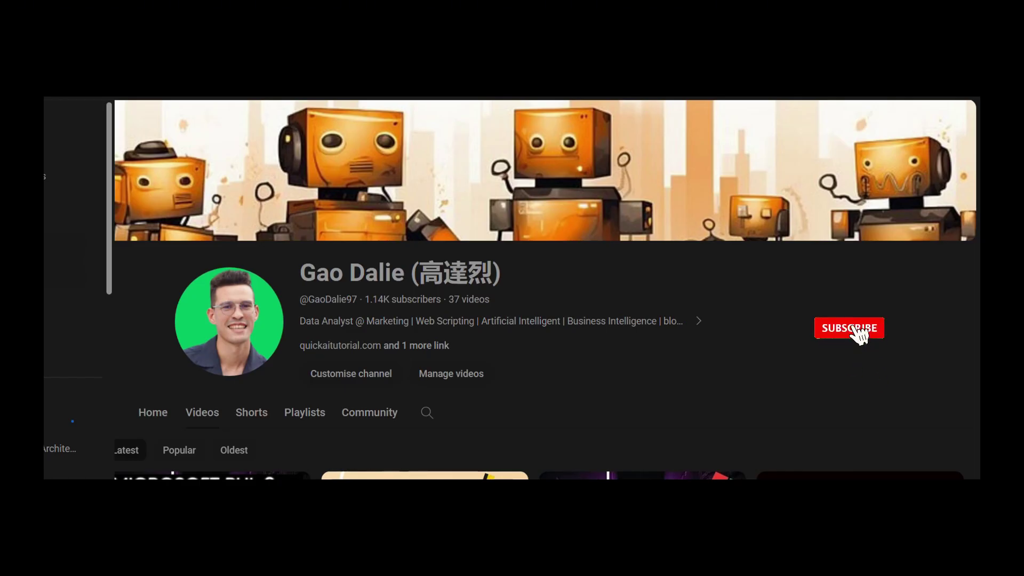
{"action": "scroll", "coordinate": [74, 288], "scroll_direction": "down", "scroll_amount": 2}
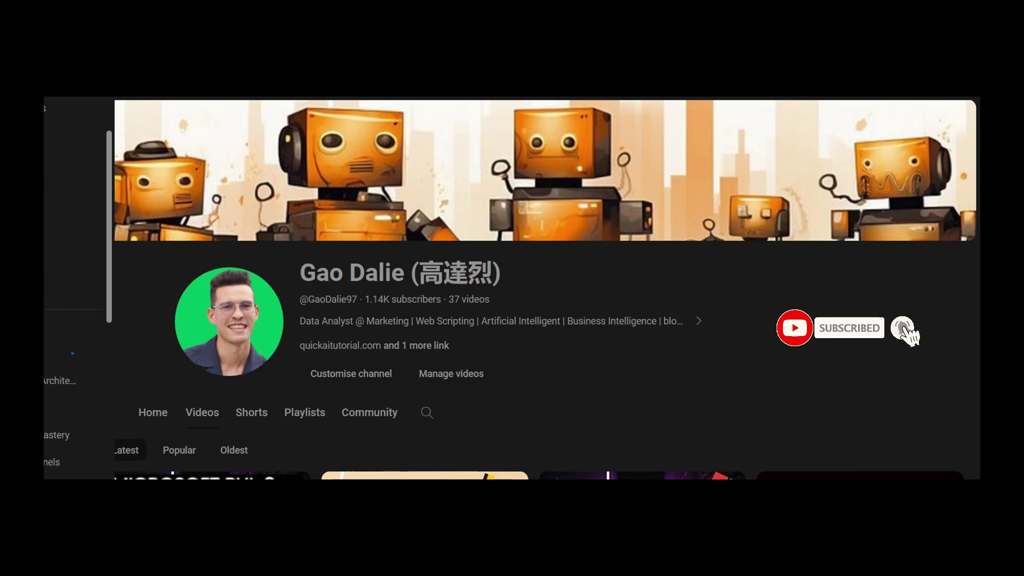
{"action": "scroll", "coordinate": [143, 245], "scroll_direction": "down", "scroll_amount": 1}
{"action": "scroll", "coordinate": [144, 255], "scroll_direction": "down", "scroll_amount": 3}
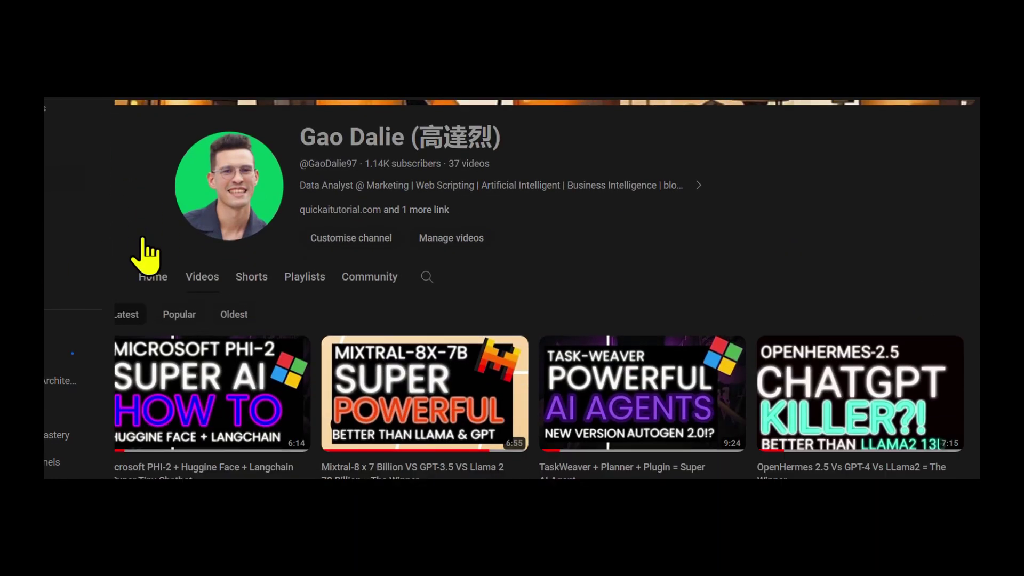
{"action": "scroll", "coordinate": [147, 255], "scroll_direction": "down", "scroll_amount": 5}
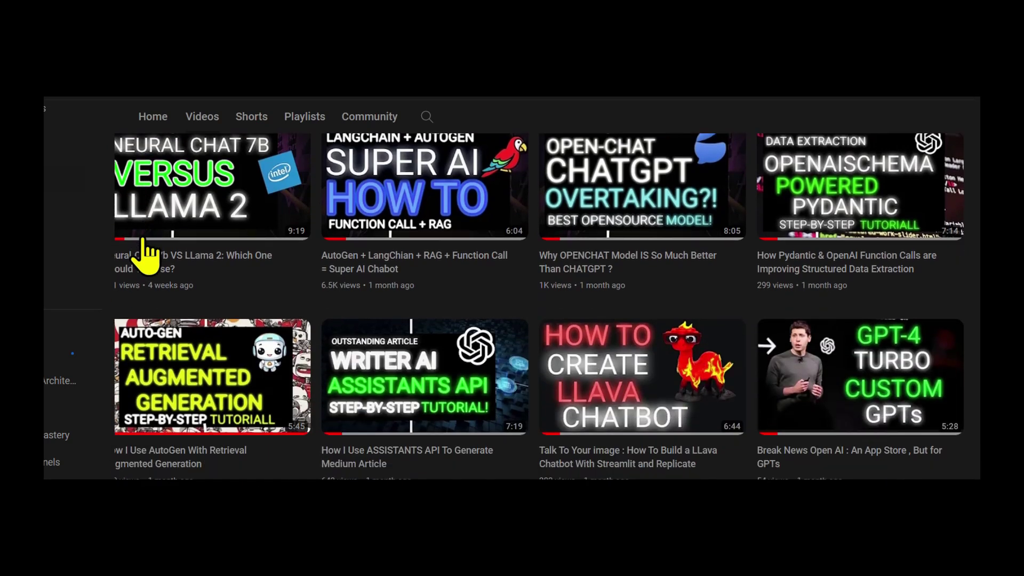
{"action": "scroll", "coordinate": [143, 240], "scroll_direction": "up", "scroll_amount": 7}
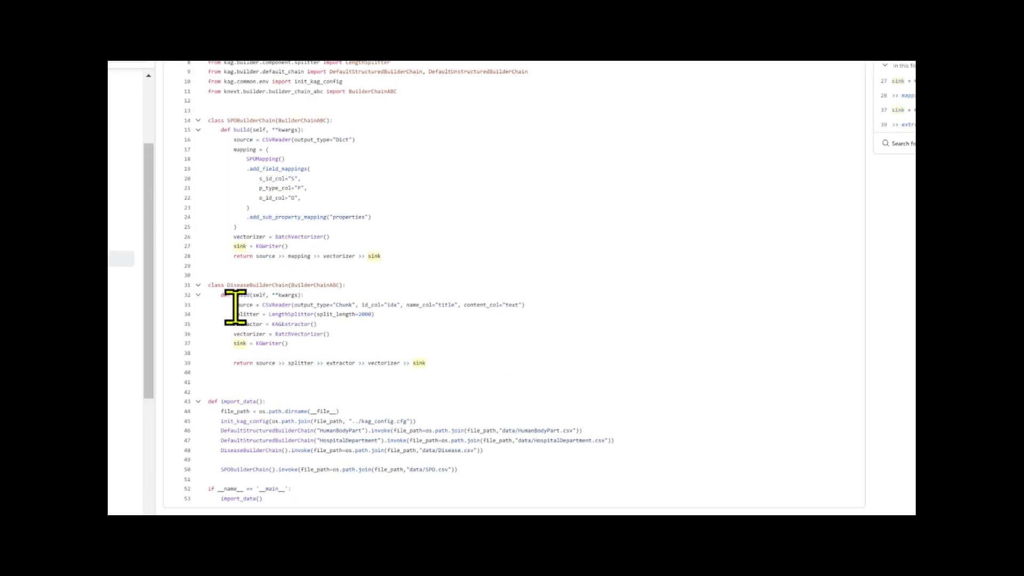
Examine the source, splitter and extractor lines of the DiseaseBuilderChain class in the KAG builder code.
{"action": "left_click_drag", "start_coordinate": [234, 304], "coordinate": [528, 306]}
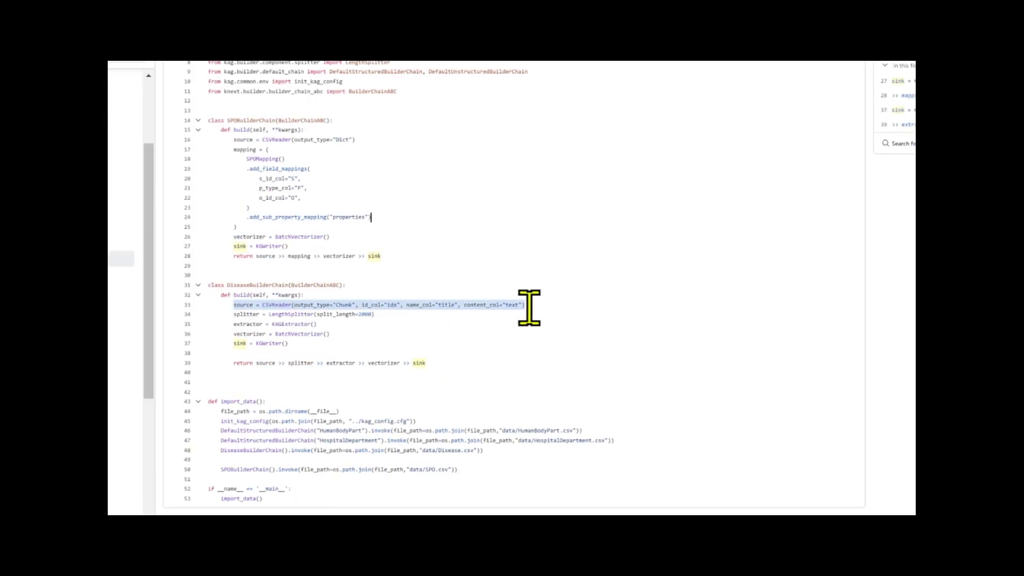
{"action": "mouse_move", "coordinate": [397, 257]}
{"action": "left_mouse_down"}
{"action": "mouse_move", "coordinate": [316, 222]}
{"action": "mouse_move", "coordinate": [206, 122]}
{"action": "mouse_move", "coordinate": [306, 171]}
{"action": "mouse_move", "coordinate": [398, 256]}
{"action": "left_mouse_up"}
{"action": "left_click_drag", "start_coordinate": [233, 314], "coordinate": [272, 331]}
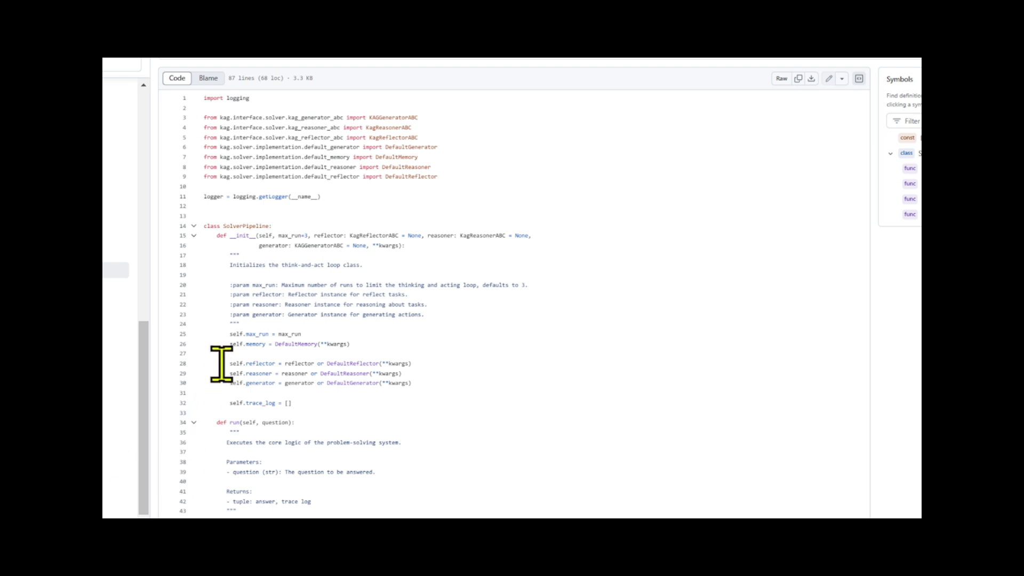
Examine the reflector, reasoner and generator assignments and the rest of the code in the SolverPipeline class.
{"action": "left_click_drag", "start_coordinate": [229, 362], "coordinate": [416, 363]}
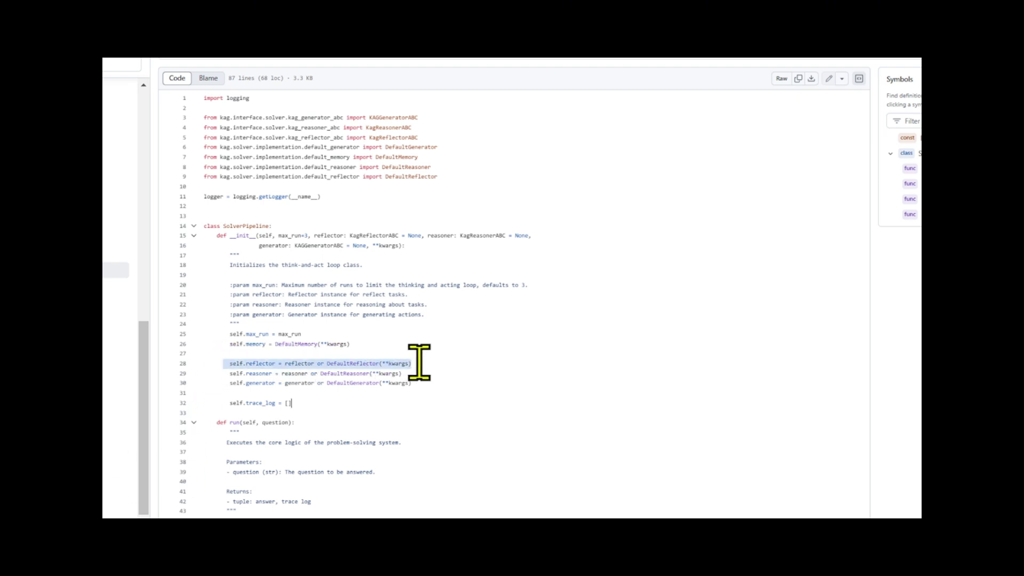
{"action": "left_click", "coordinate": [402, 373]}
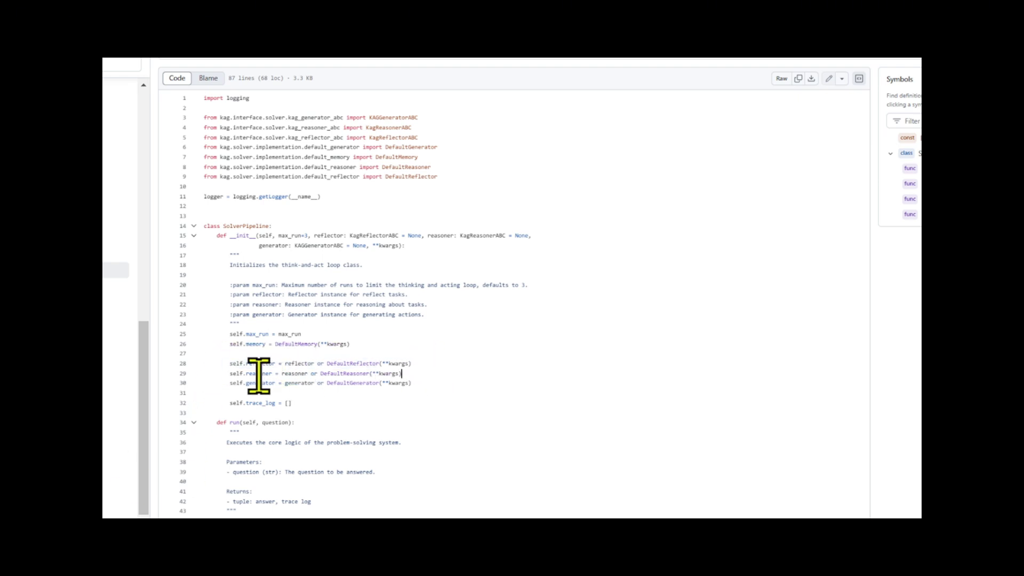
{"action": "left_click_drag", "start_coordinate": [228, 373], "coordinate": [409, 375]}
{"action": "left_click_drag", "start_coordinate": [224, 382], "coordinate": [420, 385]}
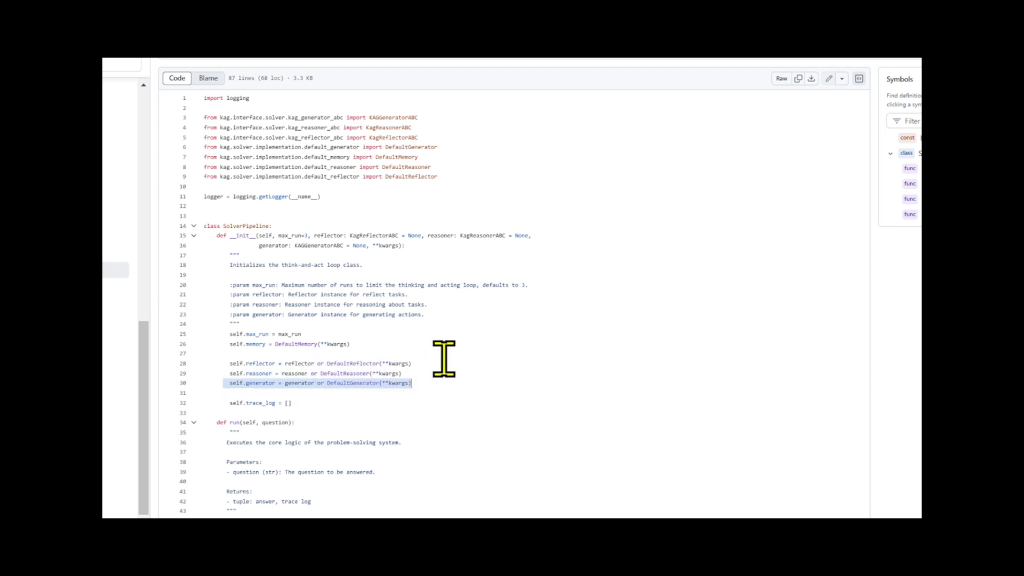
{"action": "scroll", "coordinate": [480, 343], "scroll_direction": "down", "scroll_amount": 6}
{"action": "scroll", "coordinate": [480, 343], "scroll_direction": "down", "scroll_amount": 1}
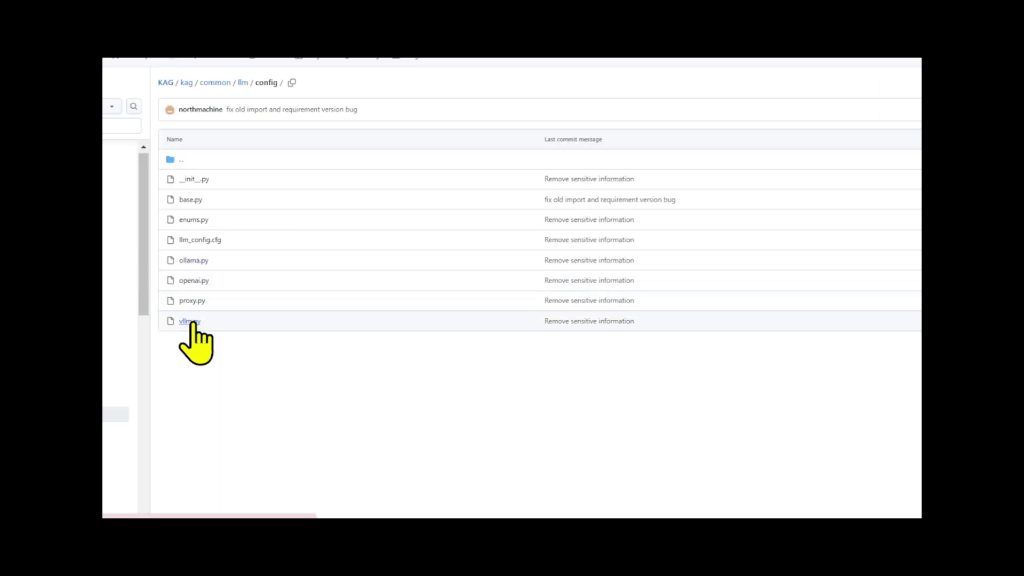
Open ollama.py from the kag/common/llm/config folder and read the OllamaConfig class.
{"action": "left_click", "coordinate": [203, 261]}
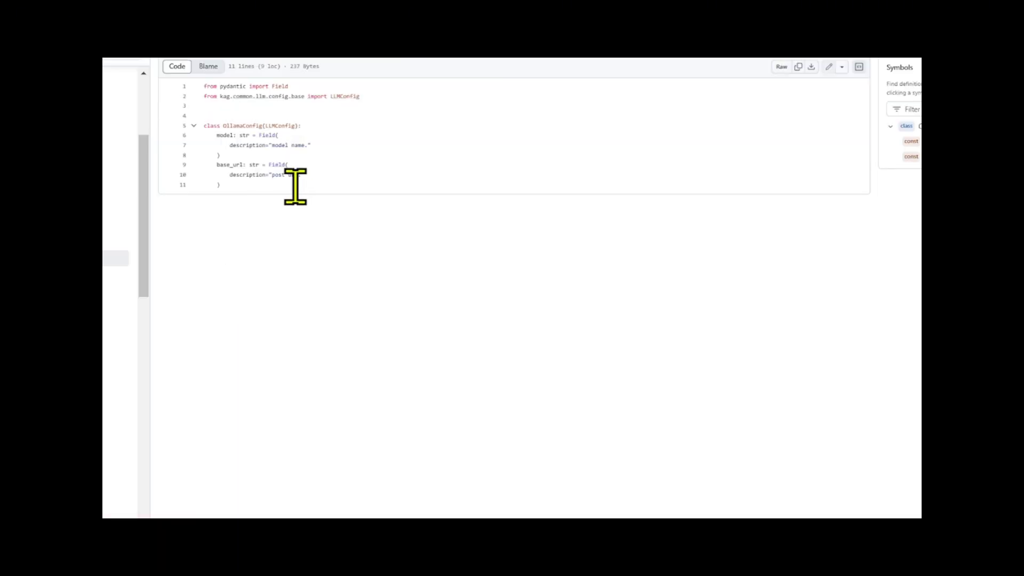
{"action": "left_click_drag", "start_coordinate": [295, 187], "coordinate": [298, 94]}
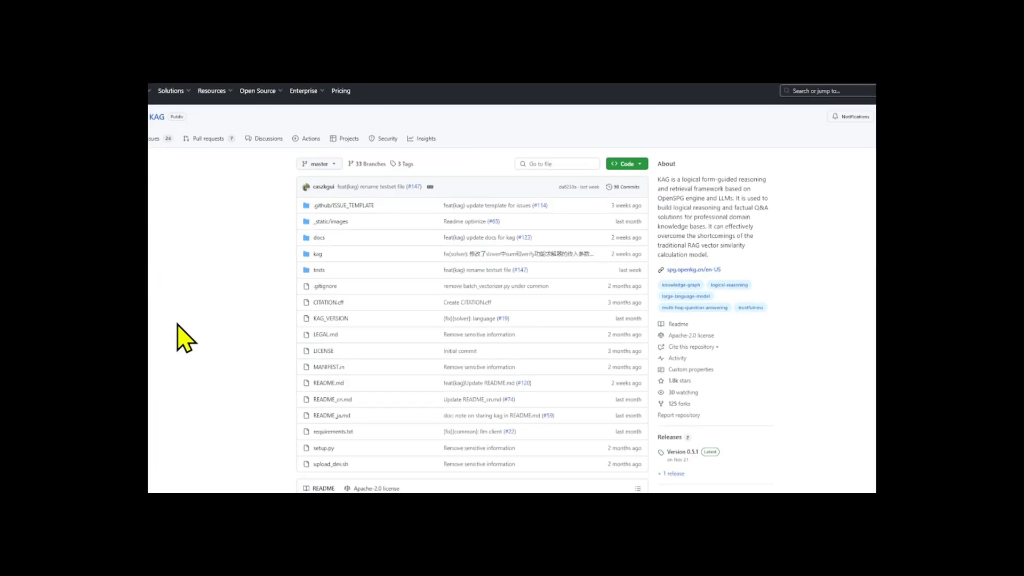
Look through the KAG repository's README, the KAG Installation page and the Docker Desktop download page.
{"action": "scroll", "coordinate": [184, 338], "scroll_direction": "down", "scroll_amount": 3}
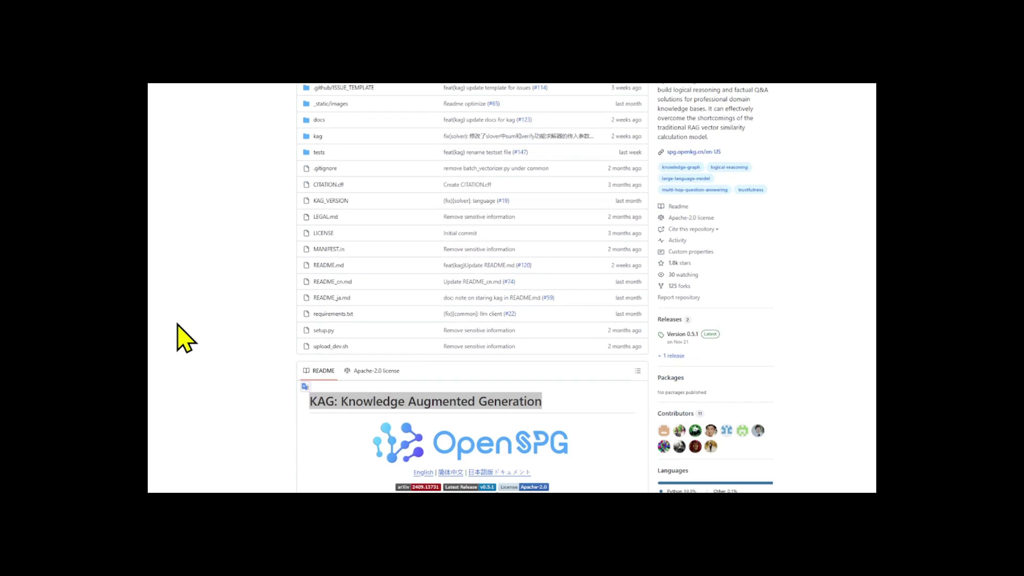
{"action": "scroll", "coordinate": [184, 338], "scroll_direction": "down", "scroll_amount": 3}
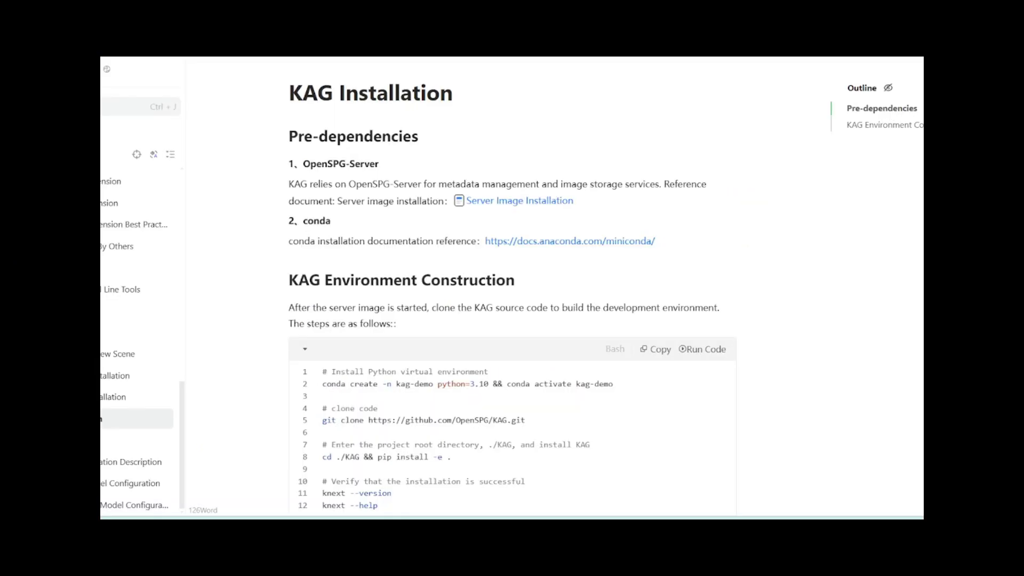
{"action": "left_click_drag", "start_coordinate": [288, 91], "coordinate": [443, 91]}
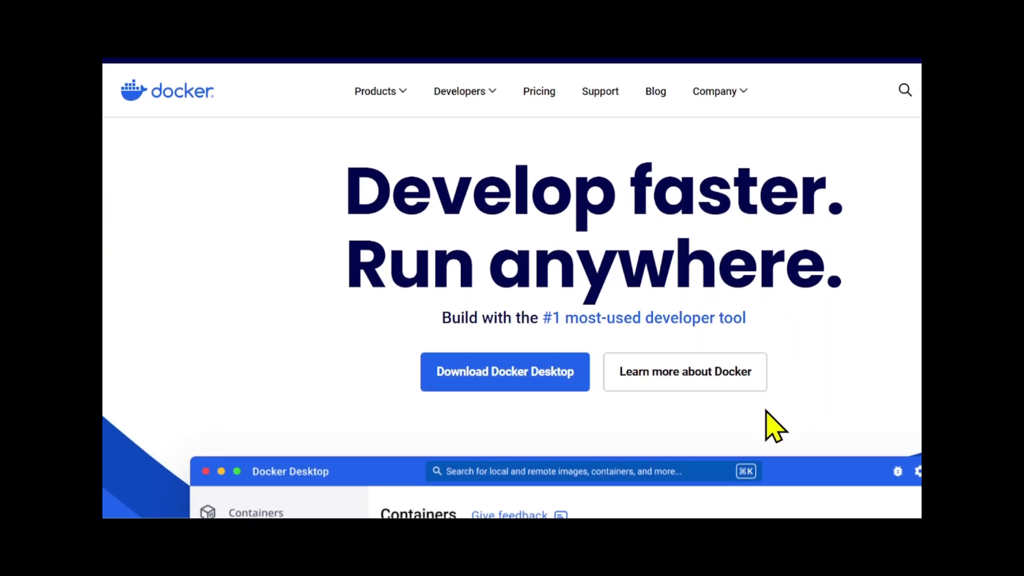
{"action": "mouse_move", "coordinate": [513, 373]}
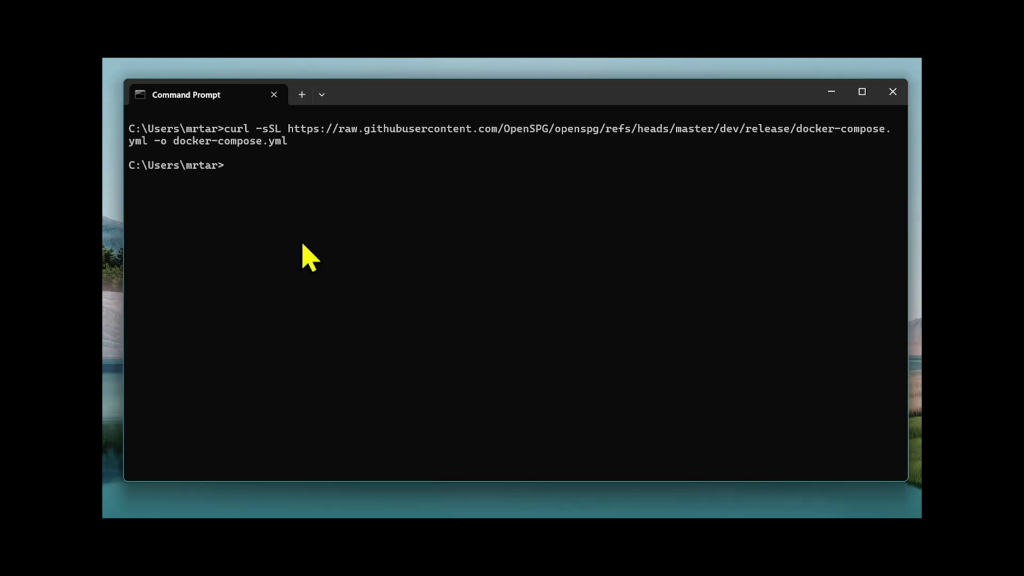
List the running containers with docker ps and select the release-openspg-server name in the output.
{"action": "type", "text": "docker ps"}
{"action": "key", "text": "Return"}
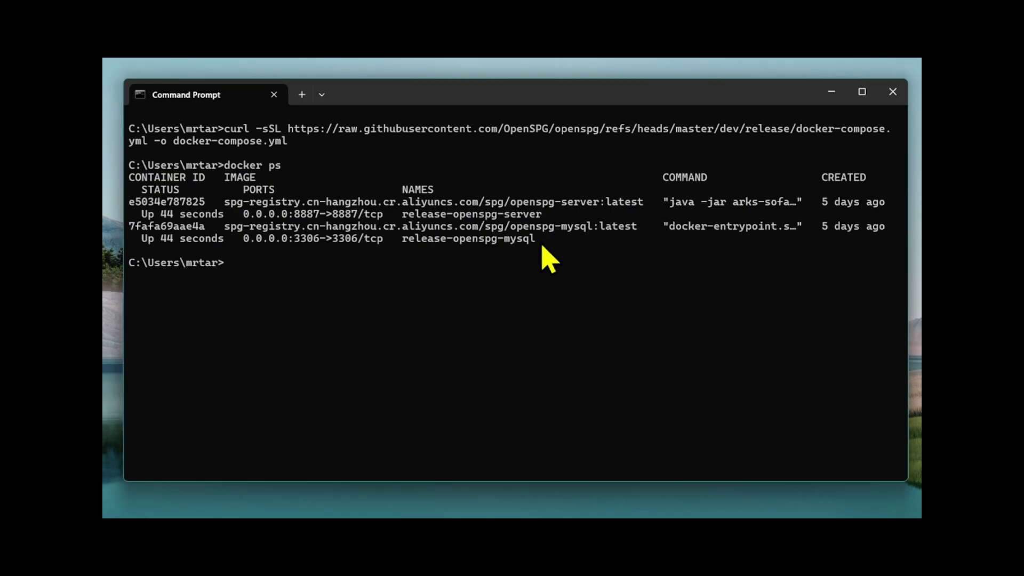
{"action": "left_click_drag", "start_coordinate": [537, 239], "coordinate": [540, 215]}
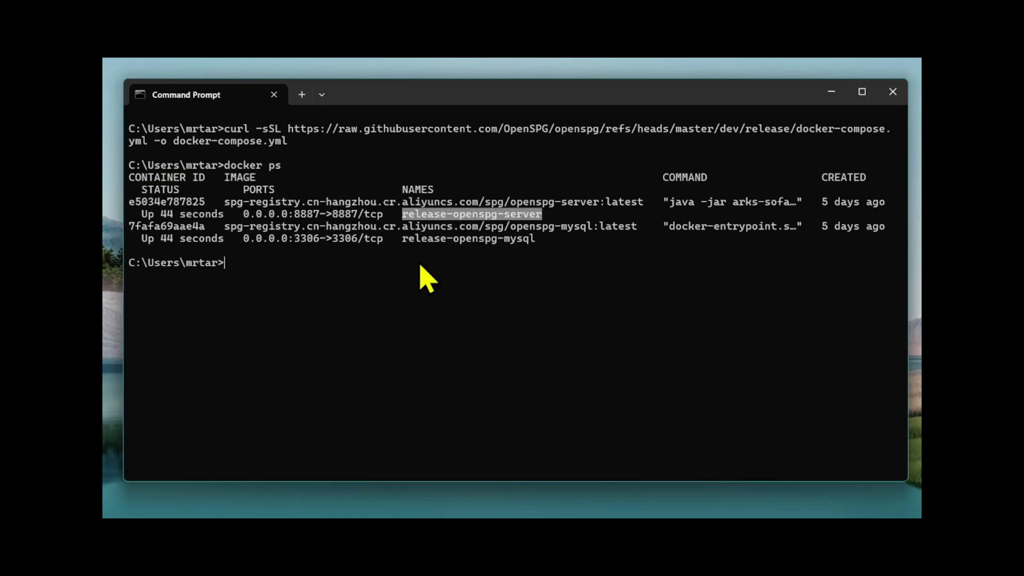
Clear the Command Prompt and follow the server's log with docker logs -f release-openspg-server.
{"action": "left_click", "coordinate": [330, 270]}
{"action": "type", "text": "cls"}
{"action": "key", "text": "Return"}
{"action": "type", "text": "docker logs -f release-openspg-server"}
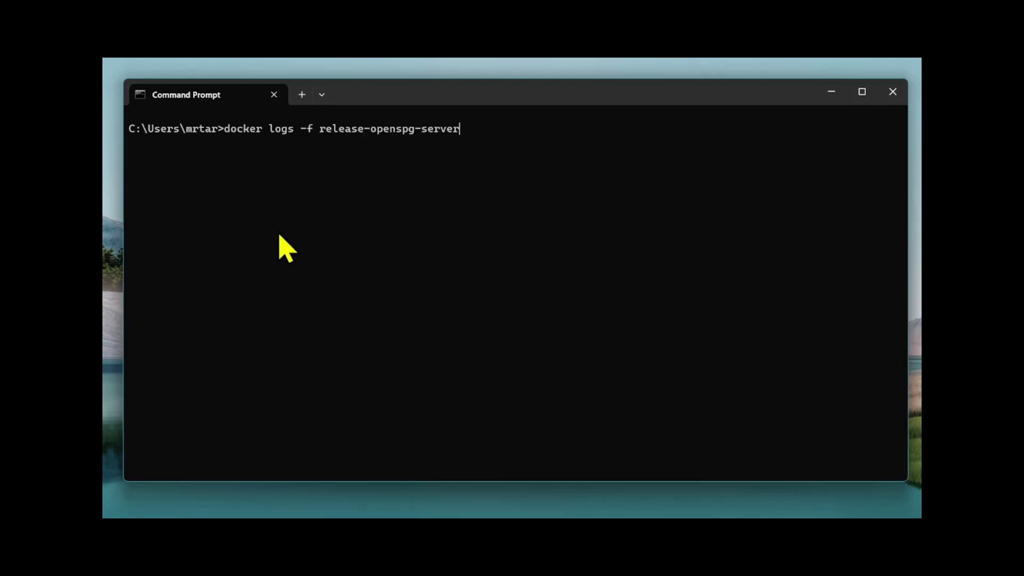
{"action": "key", "text": "Return"}
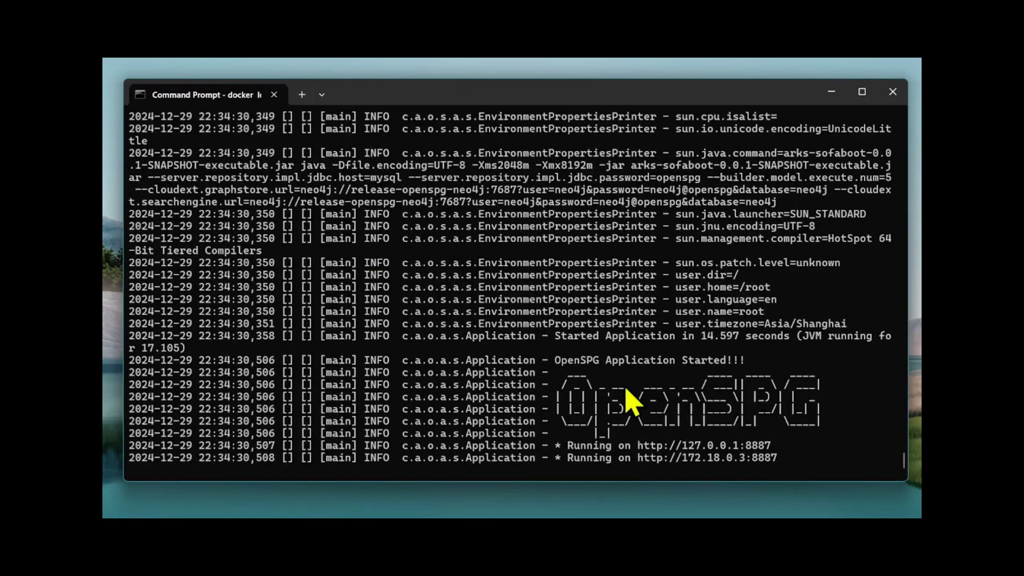
{"action": "left_click_drag", "start_coordinate": [638, 445], "coordinate": [776, 446]}
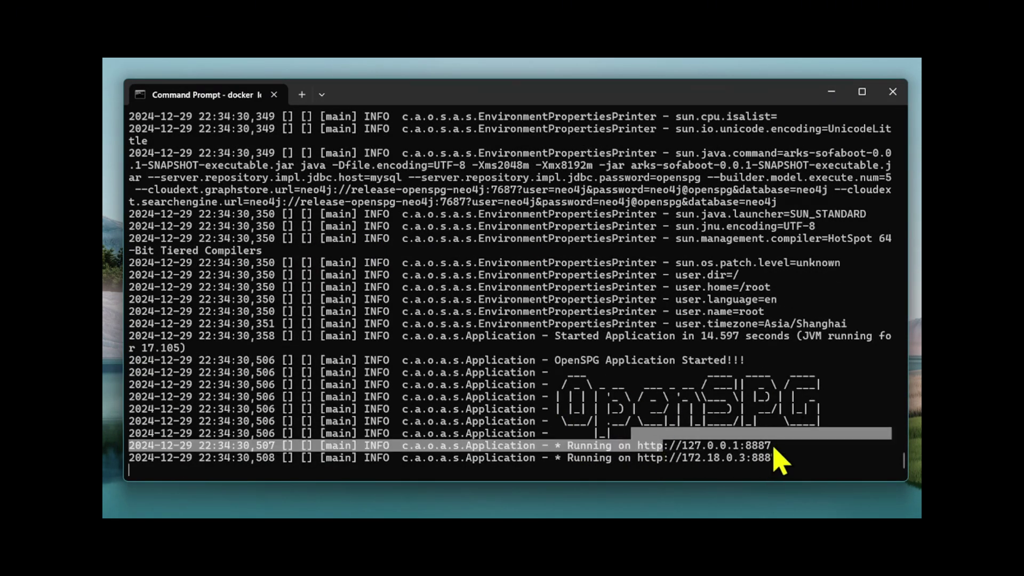
{"action": "key", "text": "ctrl+c"}
{"action": "right_click", "coordinate": [373, 101]}
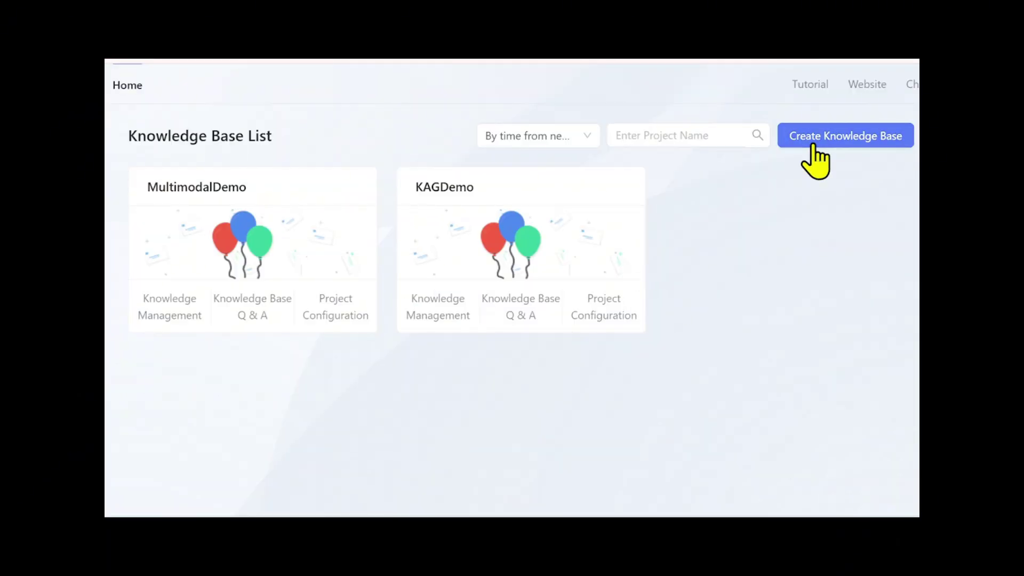
Start a new knowledge base and set both its Chinese name and its English name to KAGDEMO.
{"action": "left_click", "coordinate": [813, 140]}
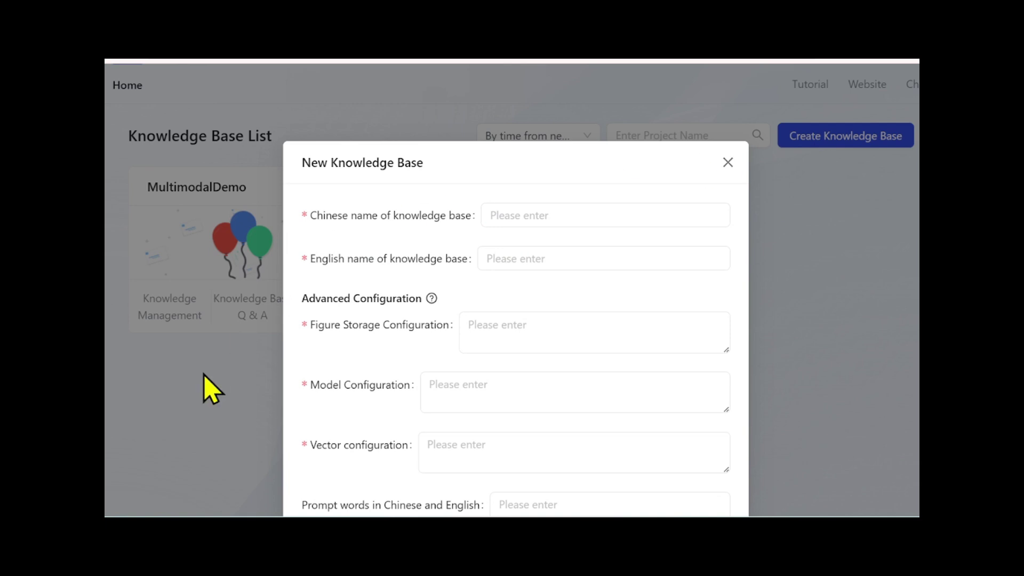
{"action": "left_click", "coordinate": [555, 215]}
{"action": "type", "text": "KAGDEM"}
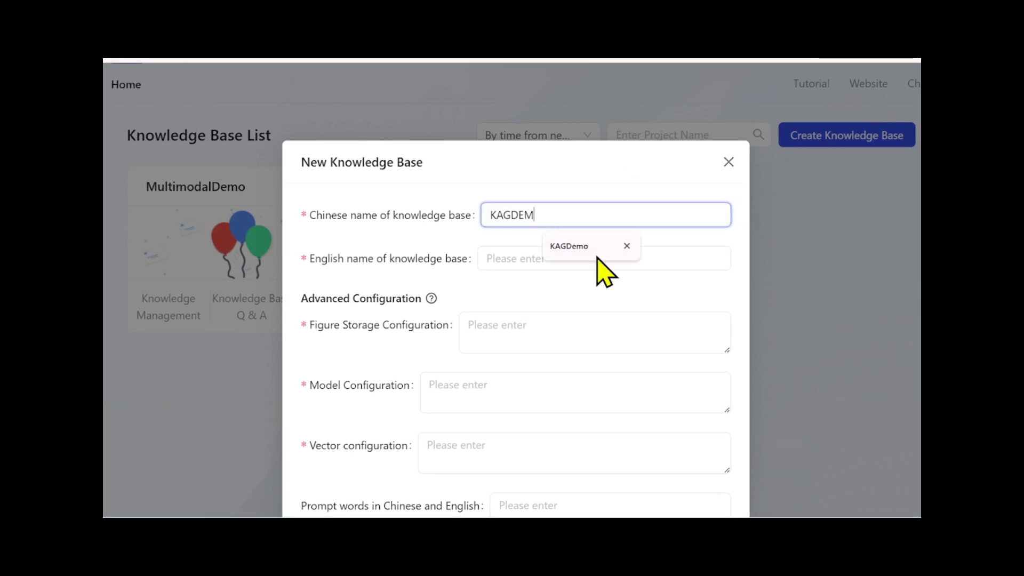
{"action": "type", "text": "O"}
{"action": "left_click", "coordinate": [554, 264]}
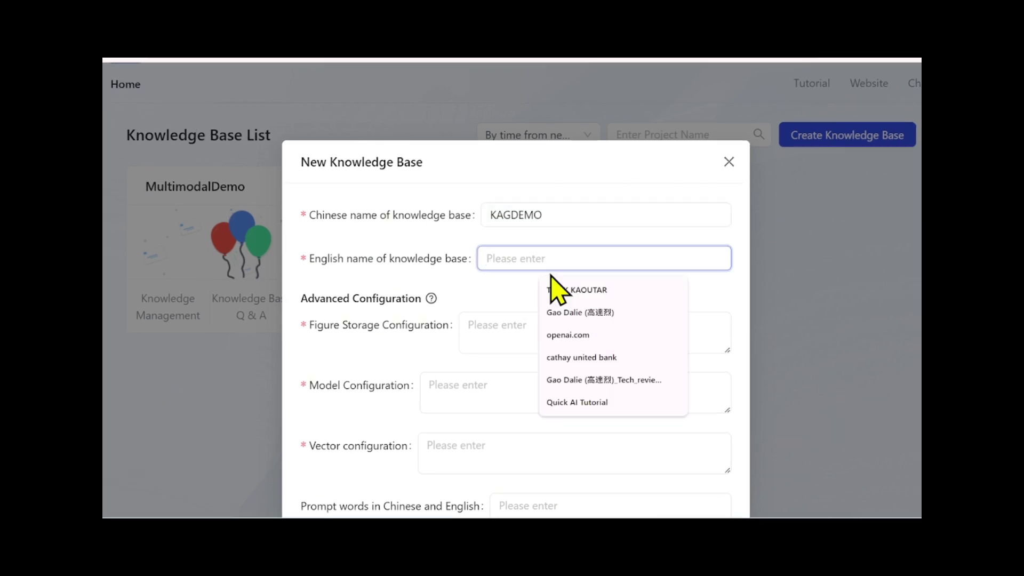
{"action": "type", "text": "KAGDEMO"}
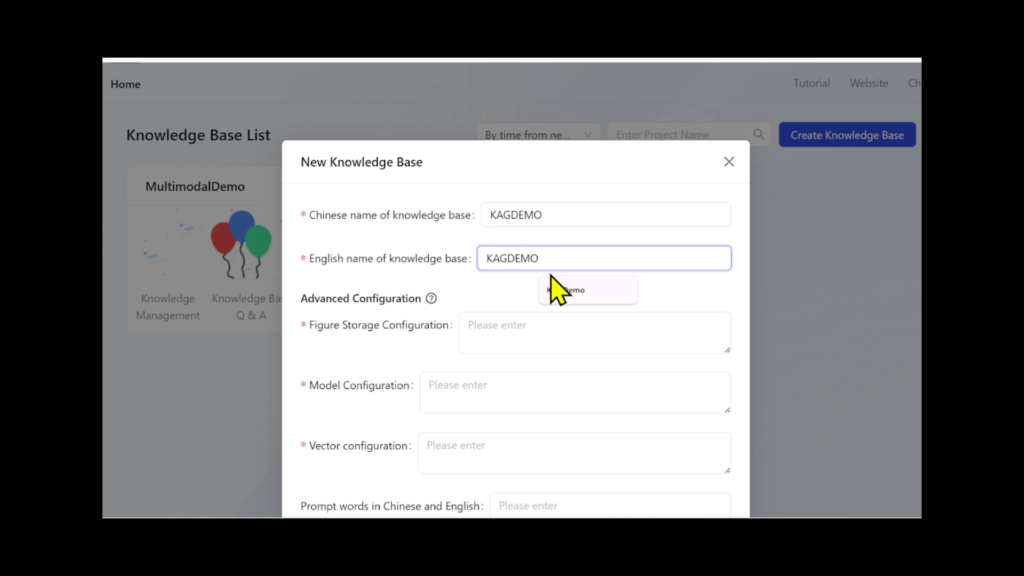
Paste the Neo4j connection settings, with URI, user neo4j and password, as the Figure Storage Configuration.
{"action": "left_click", "coordinate": [517, 336]}
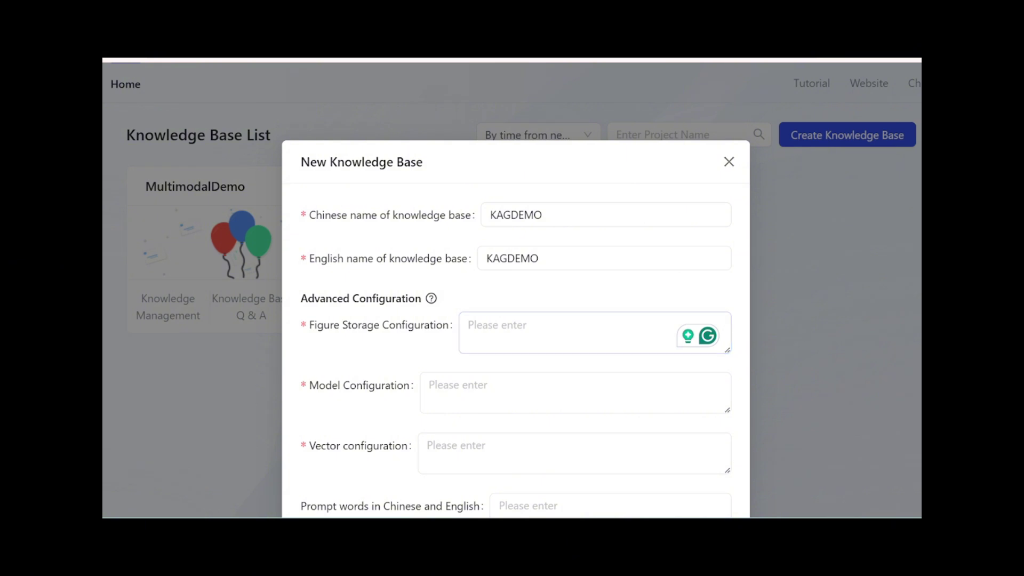
{"action": "left_click", "coordinate": [521, 329]}
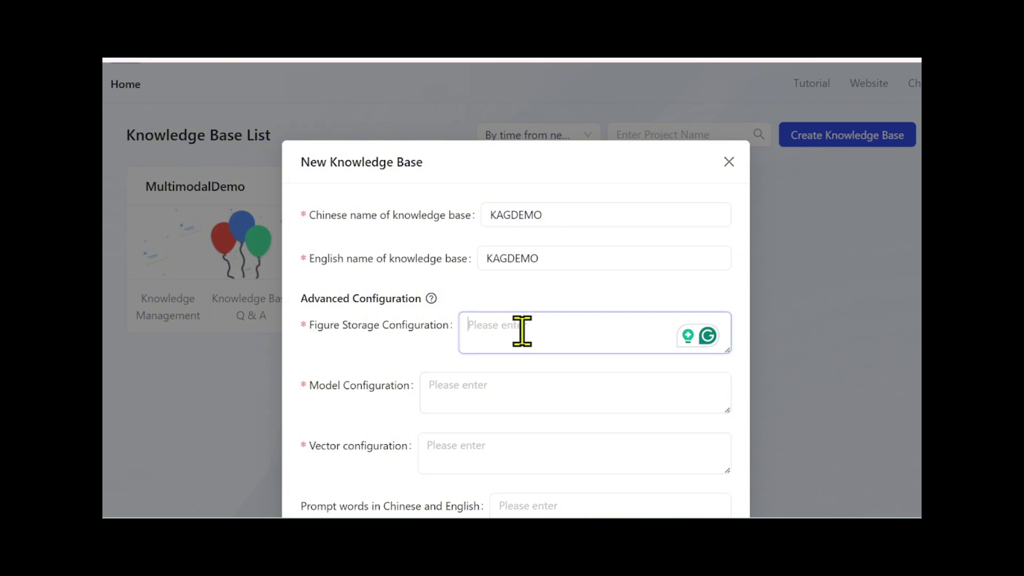
{"action": "key", "text": "ctrl+v"}
{"action": "scroll", "coordinate": [541, 333], "scroll_direction": "up", "scroll_amount": 2}
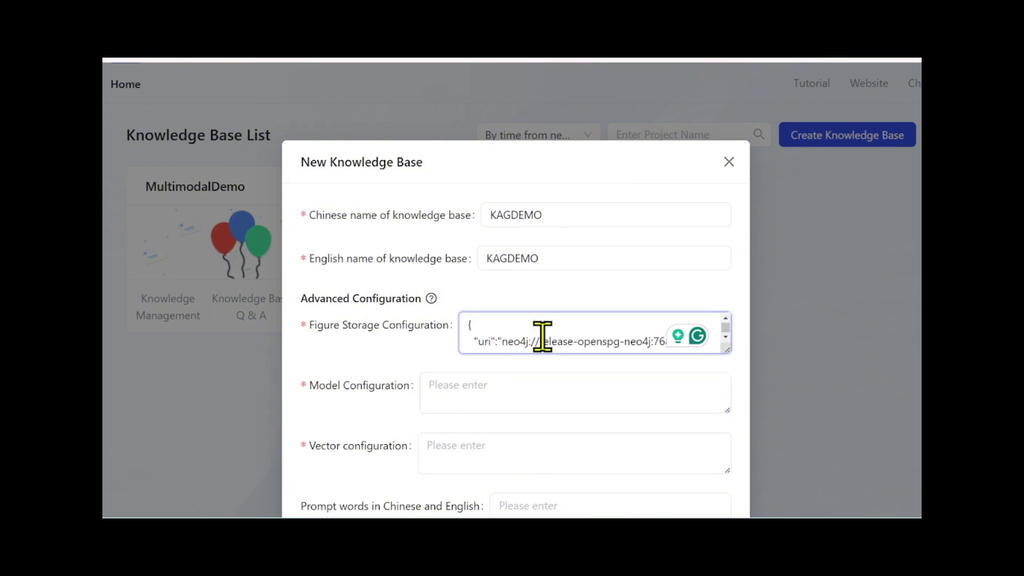
{"action": "scroll", "coordinate": [541, 336], "scroll_direction": "down", "scroll_amount": 2}
{"action": "scroll", "coordinate": [448, 325], "scroll_direction": "down", "scroll_amount": 3}
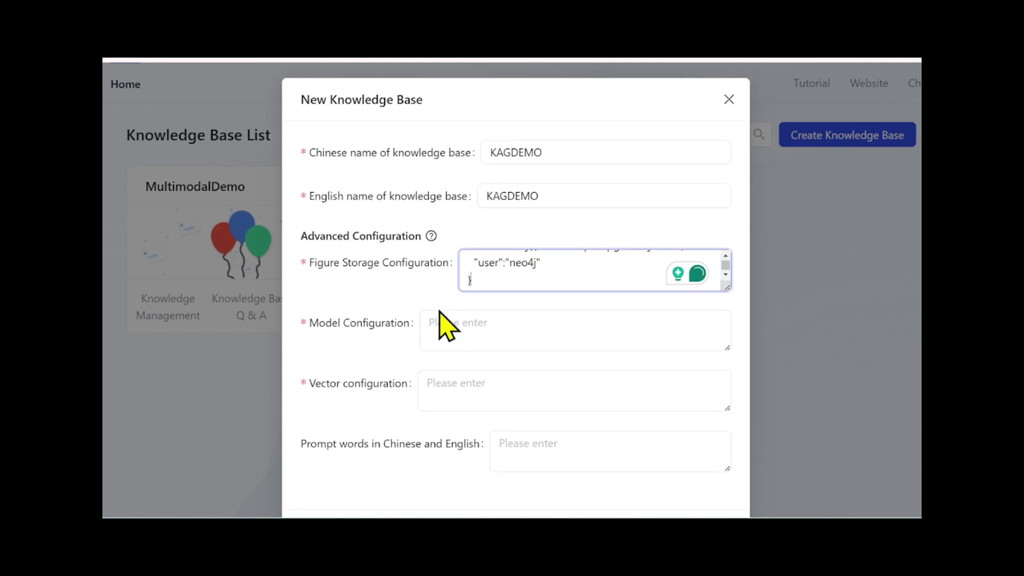
Paste the Model Configuration JSON with client_type "maas" and the API key, and check its beginning.
{"action": "left_click", "coordinate": [450, 289]}
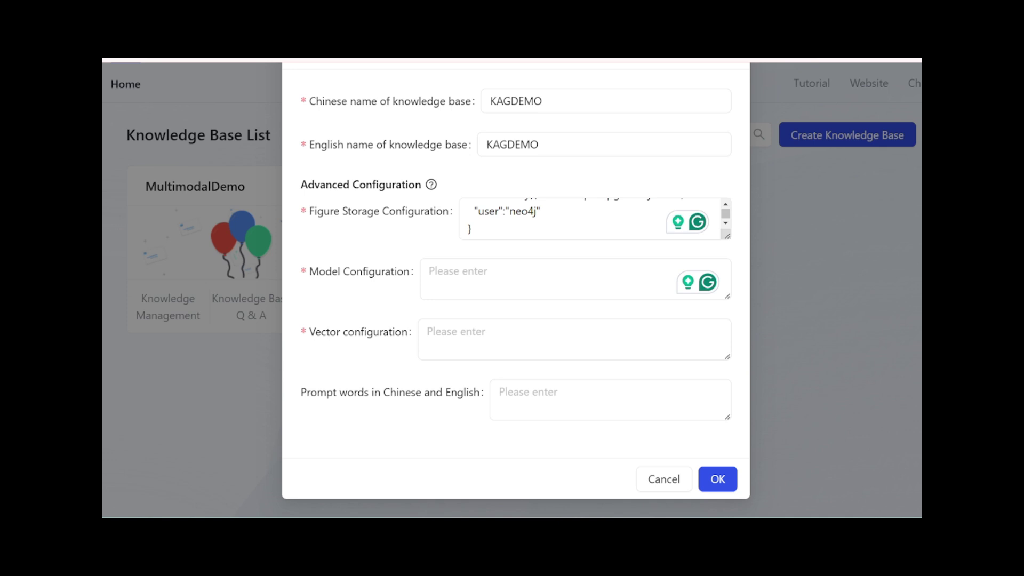
{"action": "left_click", "coordinate": [457, 270]}
{"action": "key", "text": "ctrl+v"}
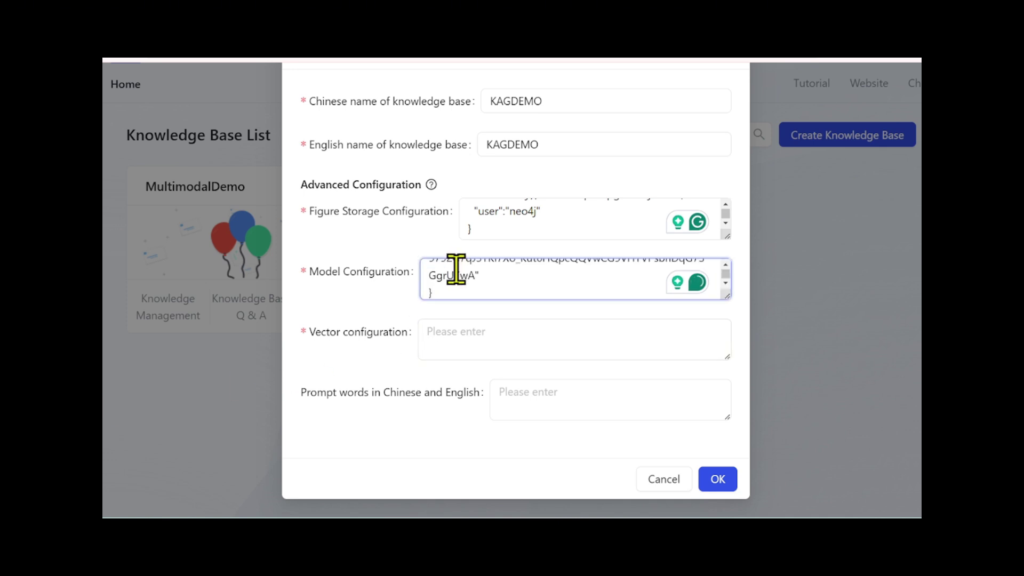
{"action": "scroll", "coordinate": [489, 279], "scroll_direction": "up", "scroll_amount": 5}
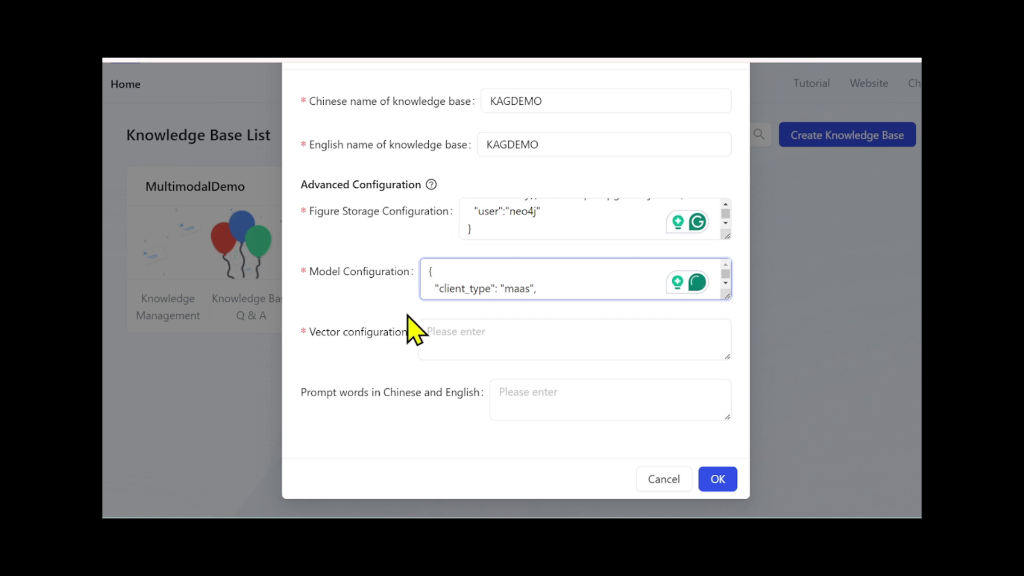
Paste the Vector configuration with its API key, fill in the Chinese and English prompt words, and confirm the new knowledge base.
{"action": "left_click", "coordinate": [439, 332]}
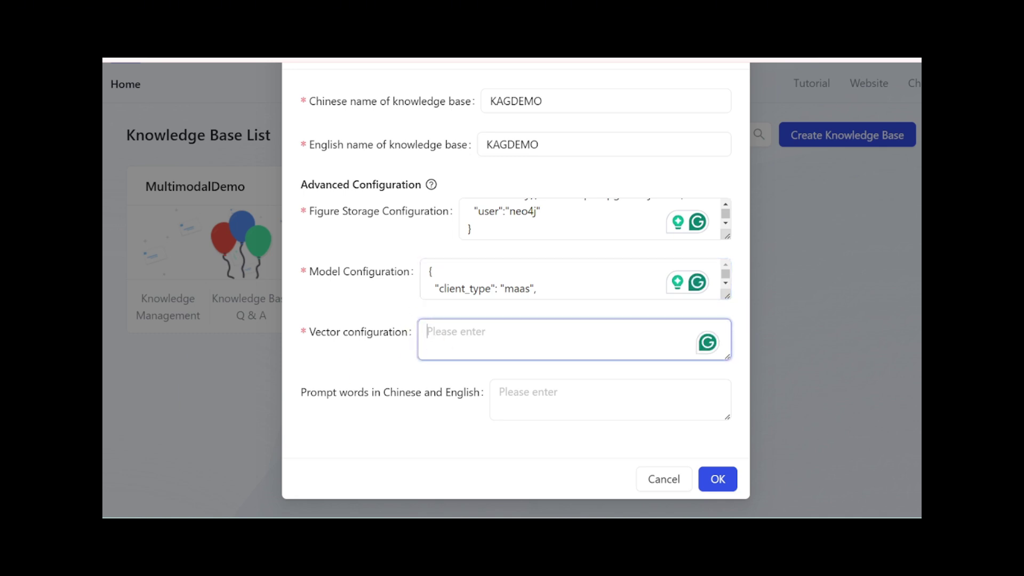
{"action": "left_click", "coordinate": [459, 344]}
{"action": "key", "text": "ctrl+v"}
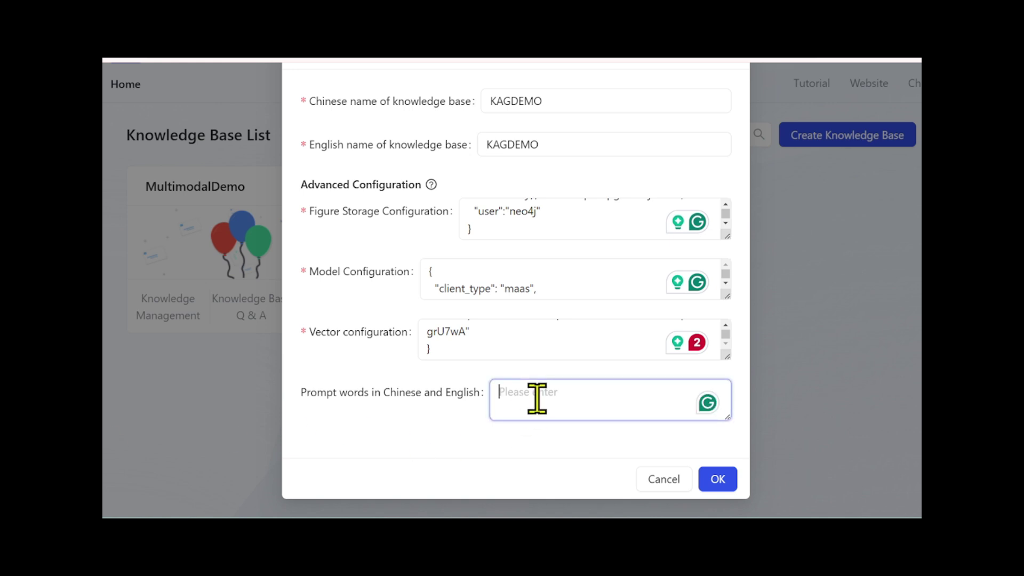
{"action": "key", "text": "ctrl+v"}
{"action": "scroll", "coordinate": [606, 389], "scroll_direction": "up", "scroll_amount": 2}
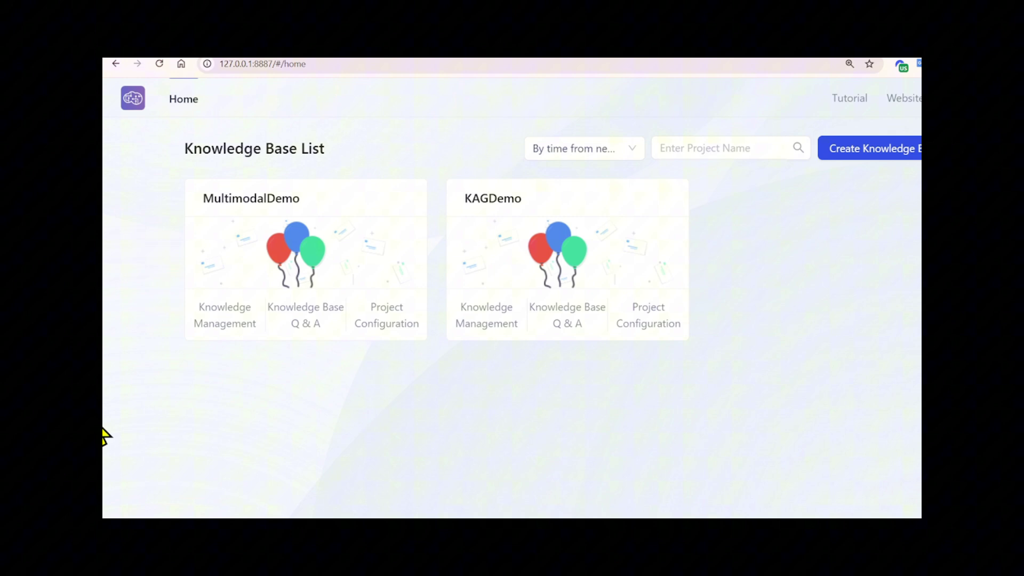
{"action": "left_click", "coordinate": [719, 480]}
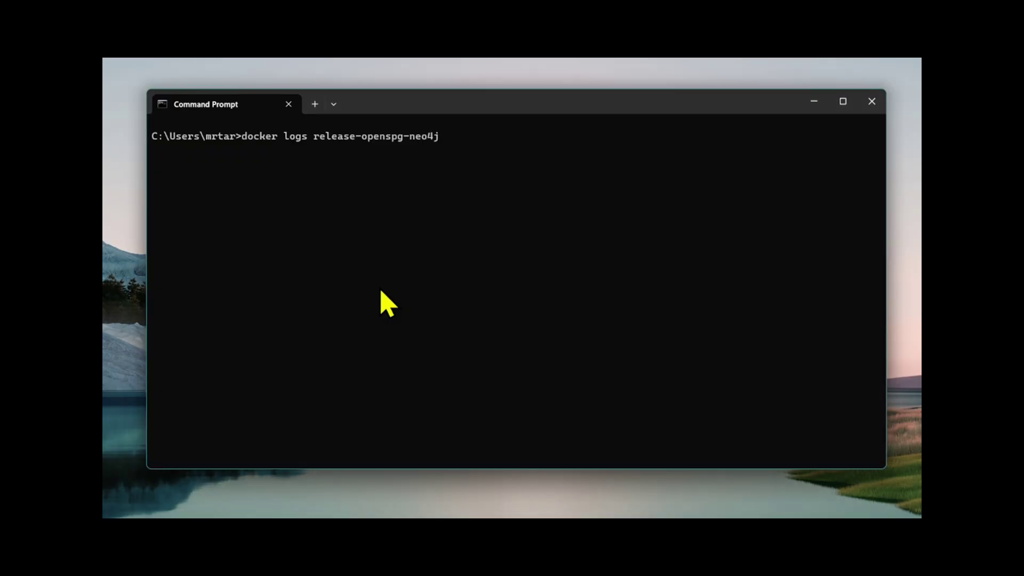
In Command Prompt, run docker logs for the release-openspg-neo4j container and start it with docker start release-openspg-neo4j.
{"action": "key", "text": "Return"}
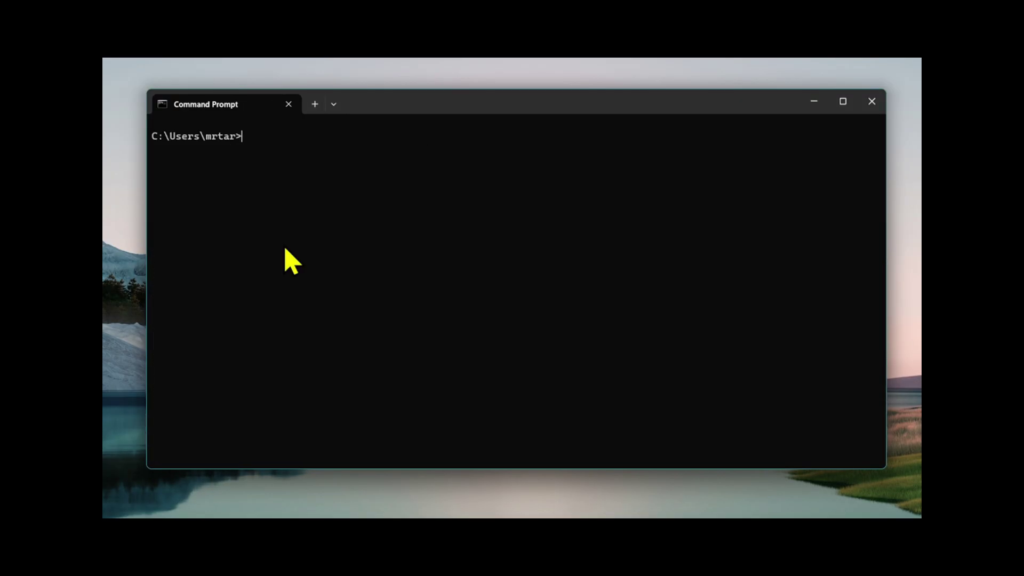
{"action": "type", "text": "docker start release-openspg-neo4j"}
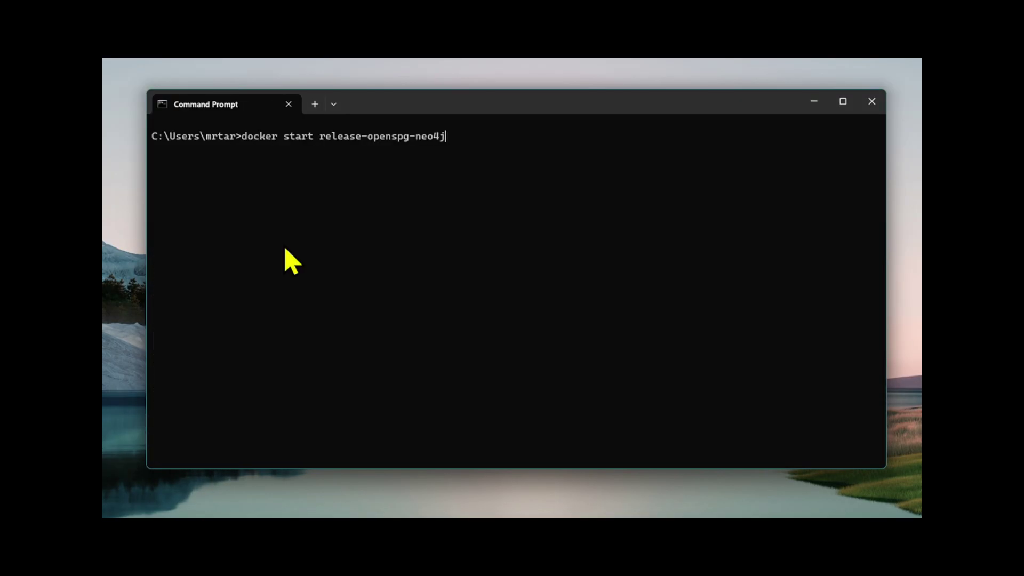
{"action": "key", "text": "Return"}
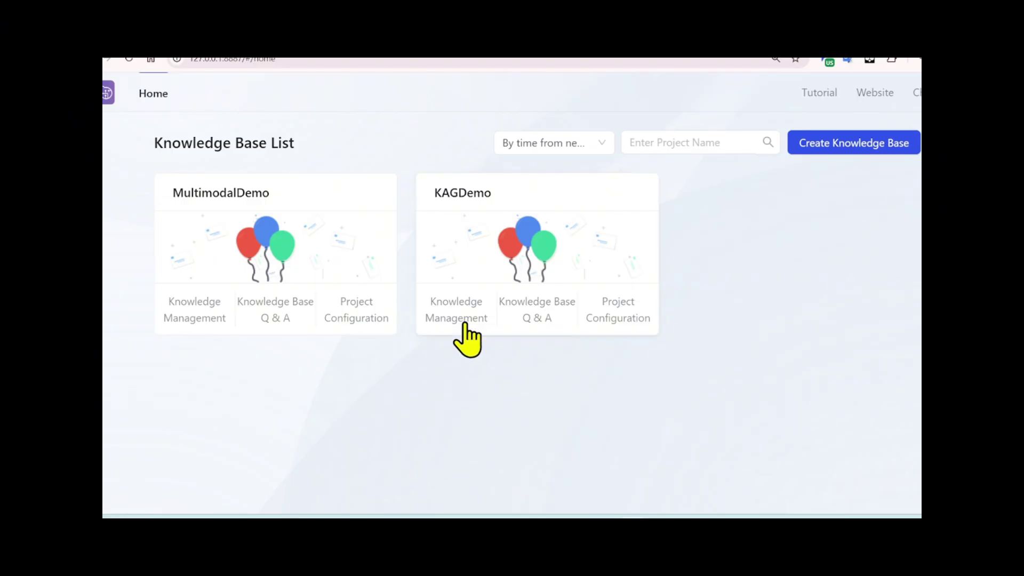
Open knowledge management for the KAGDemo knowledge base and name a new knowledge task KAG_Dalie, using Local File as the file type.
{"action": "left_click", "coordinate": [462, 328]}
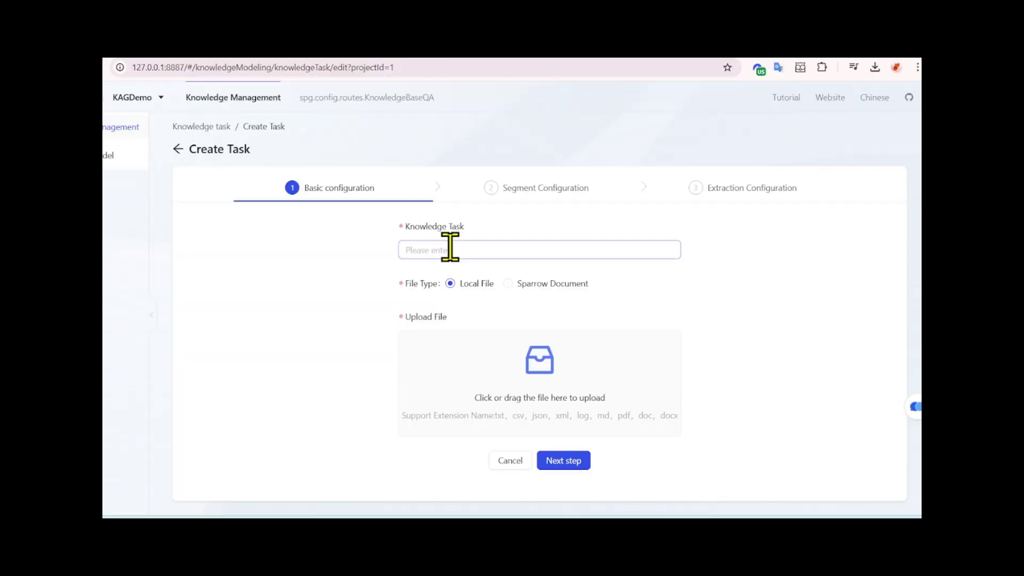
{"action": "left_click", "coordinate": [449, 249]}
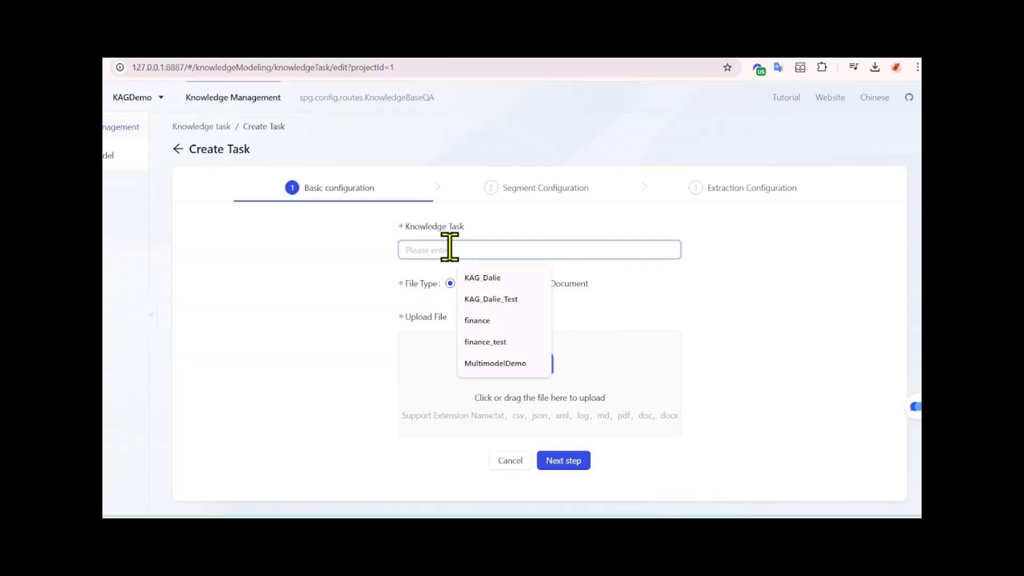
{"action": "type", "text": "KAG_DALIE"}
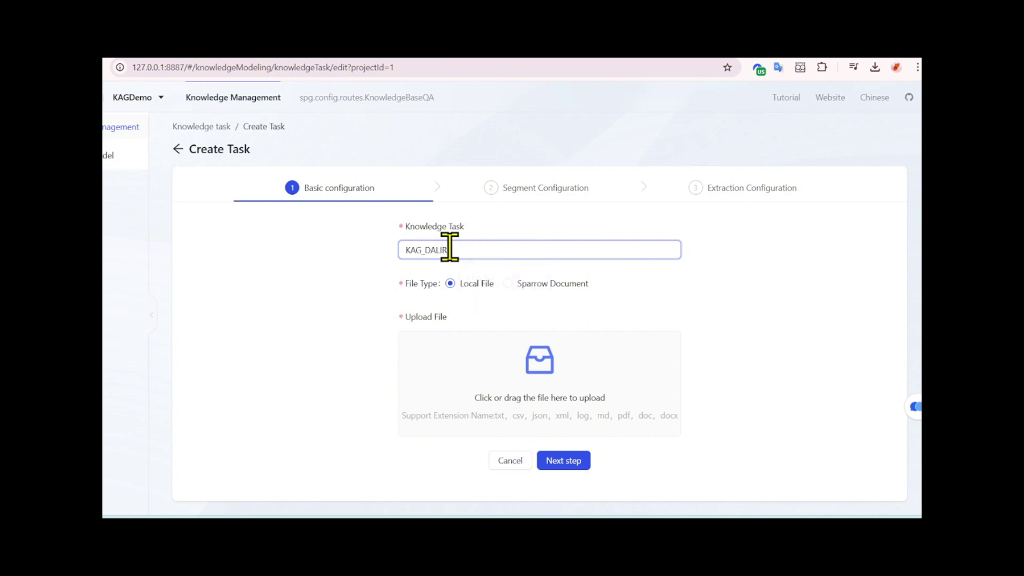
{"action": "mouse_move", "coordinate": [549, 293]}
{"action": "left_click", "coordinate": [514, 280]}
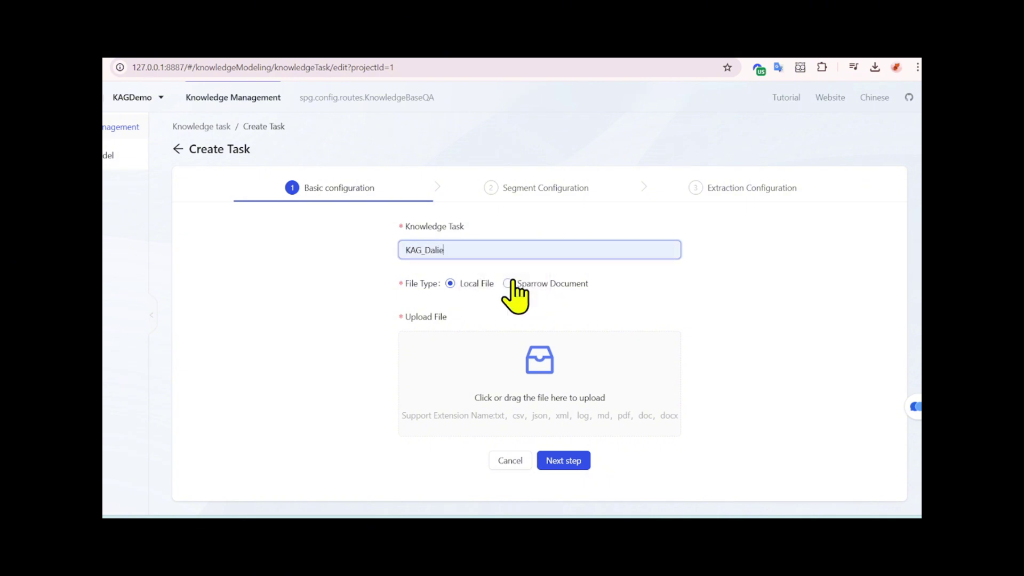
{"action": "left_click", "coordinate": [561, 466]}
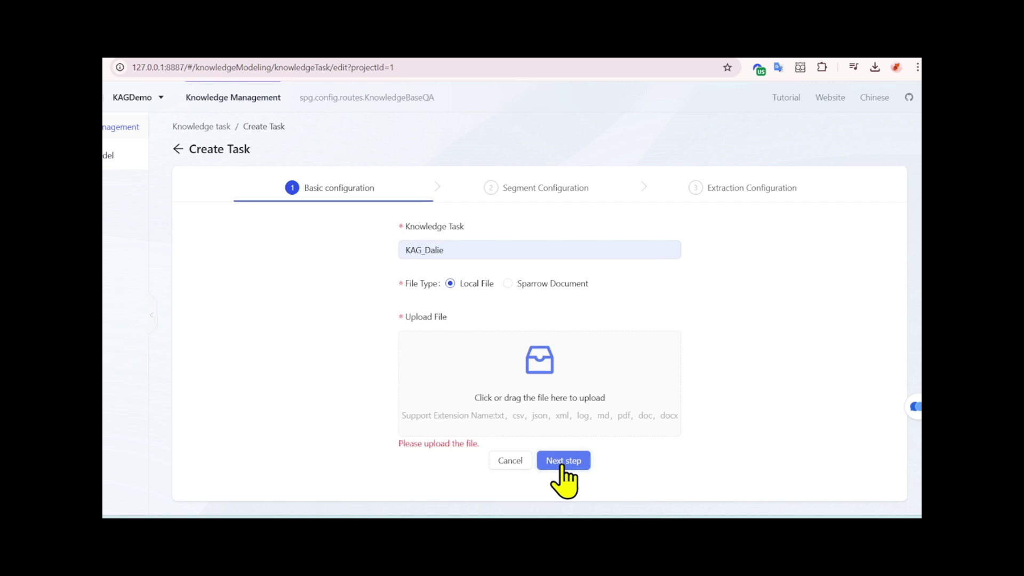
Upload NVIDIAAn (2).pdf from Downloads to the knowledge task and proceed to its segment configuration.
{"action": "left_click", "coordinate": [548, 401]}
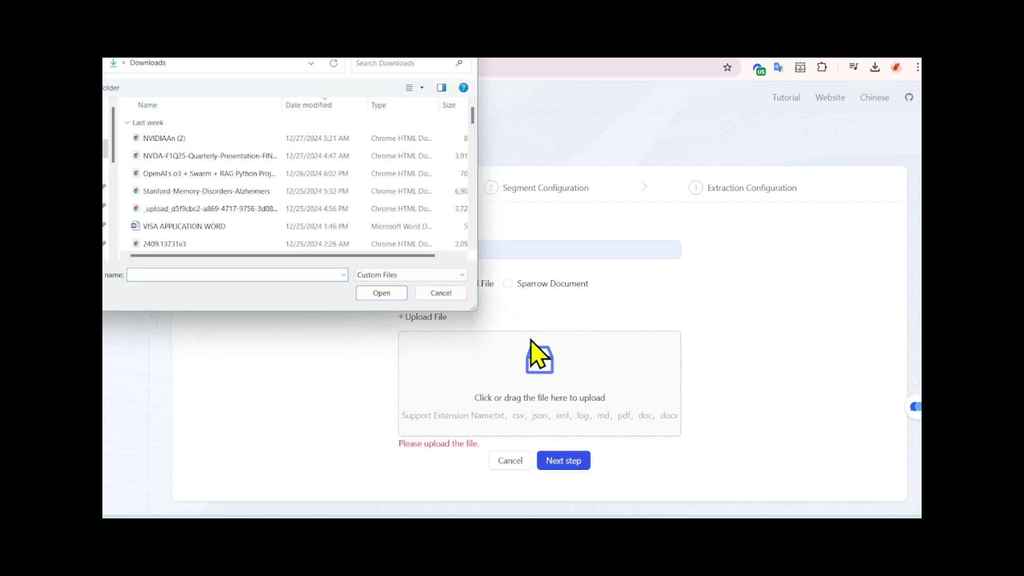
{"action": "left_click", "coordinate": [206, 140]}
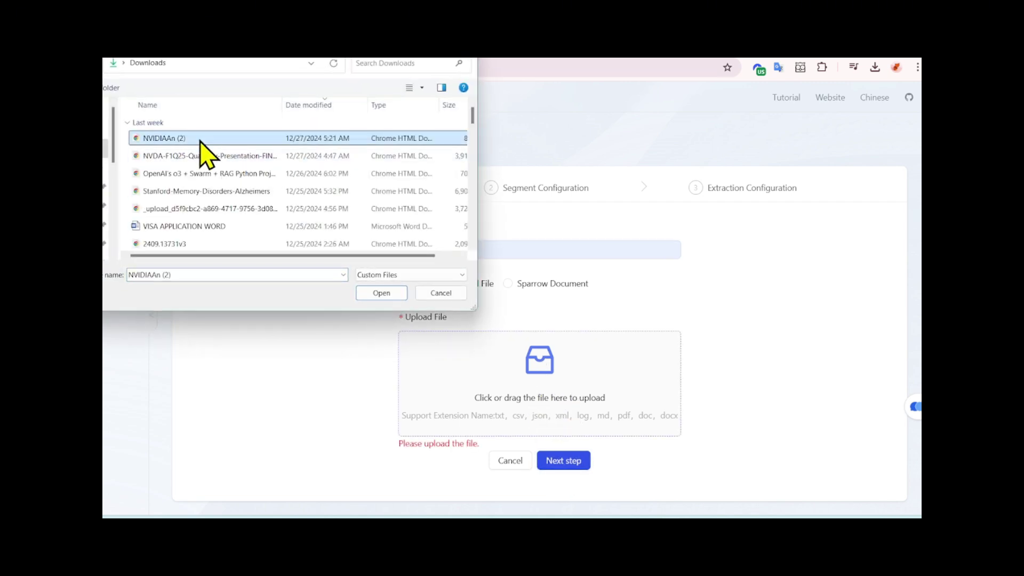
{"action": "left_click", "coordinate": [373, 297]}
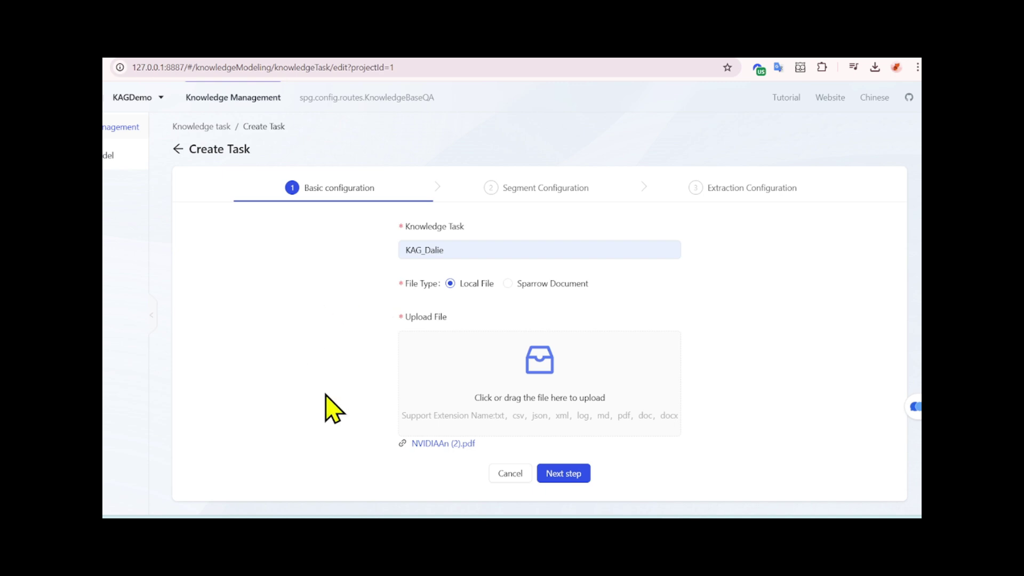
{"action": "left_click", "coordinate": [576, 474]}
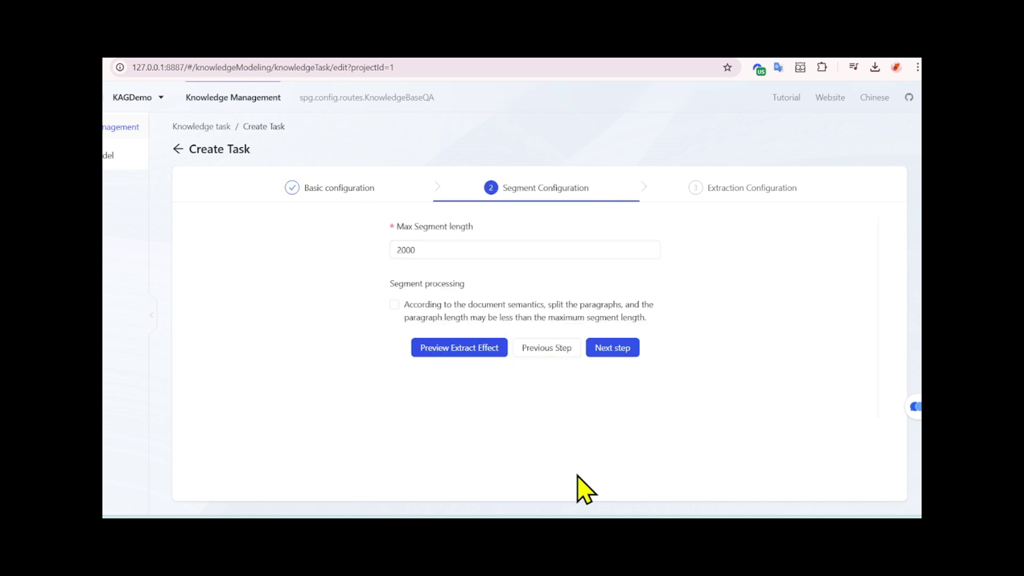
Keep the max segment length at 2000, choose Default as the extraction model, and finish creating the task.
{"action": "left_click", "coordinate": [467, 253]}
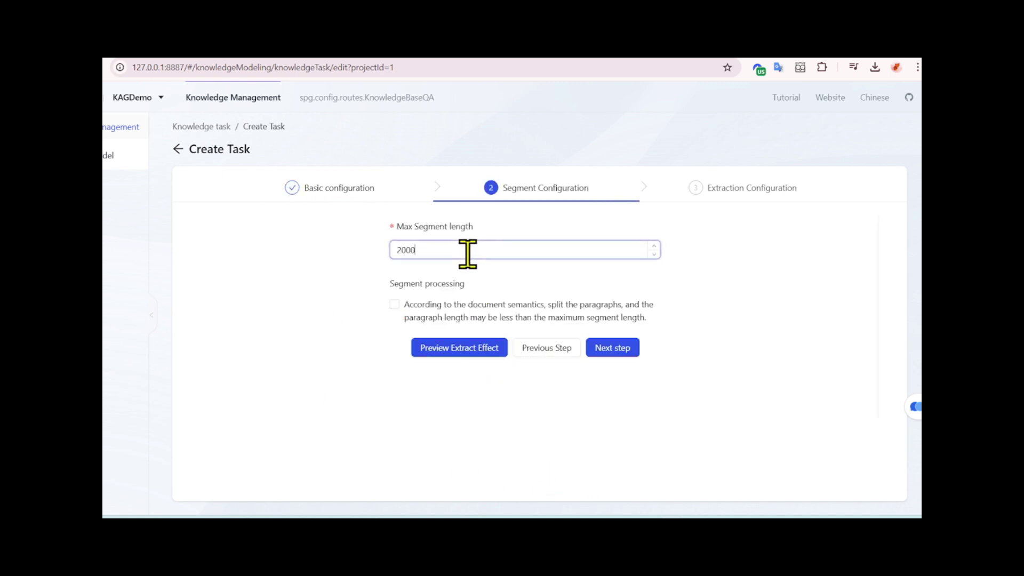
{"action": "left_click", "coordinate": [613, 349]}
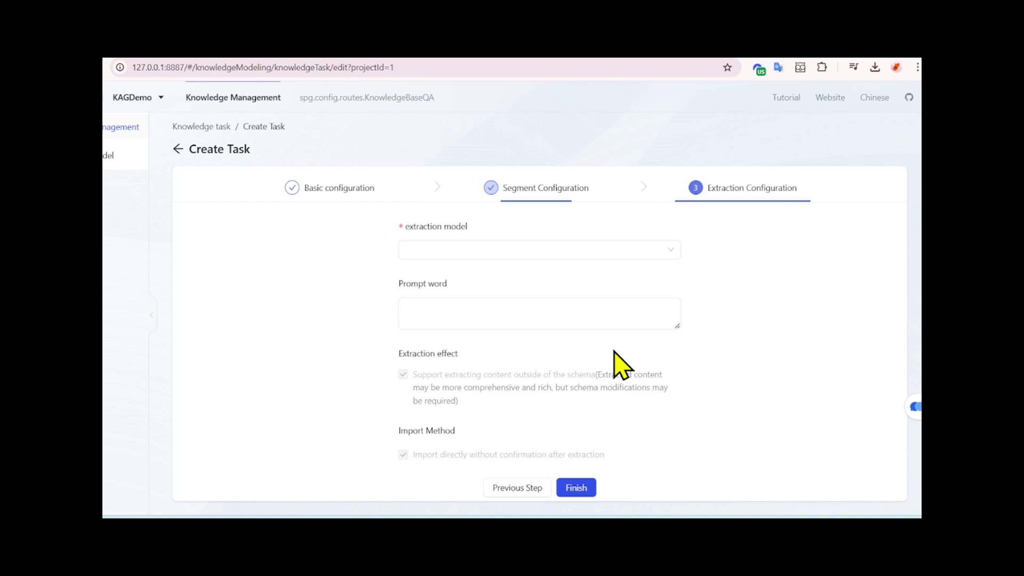
{"action": "left_click", "coordinate": [515, 256]}
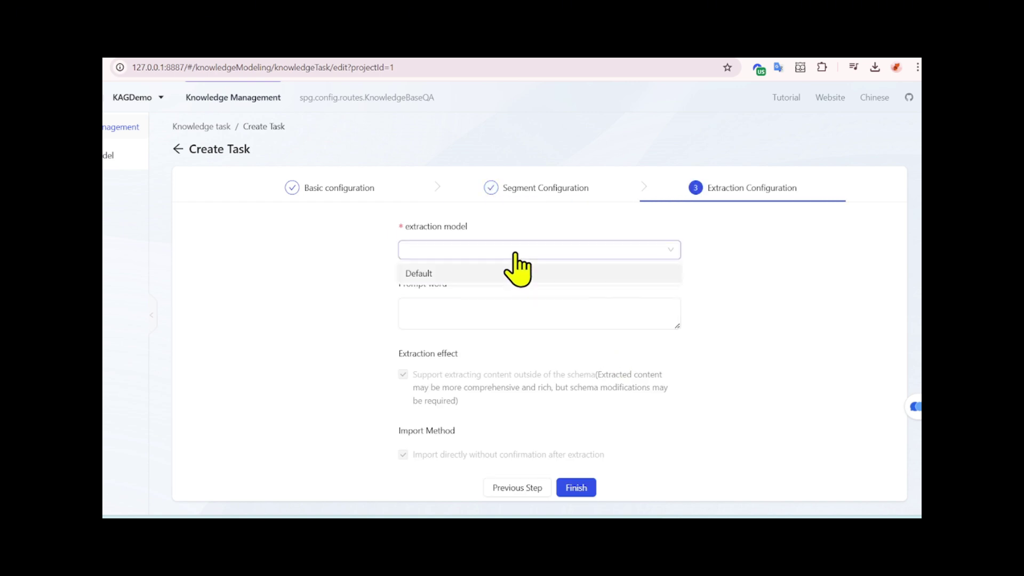
{"action": "left_click", "coordinate": [450, 275]}
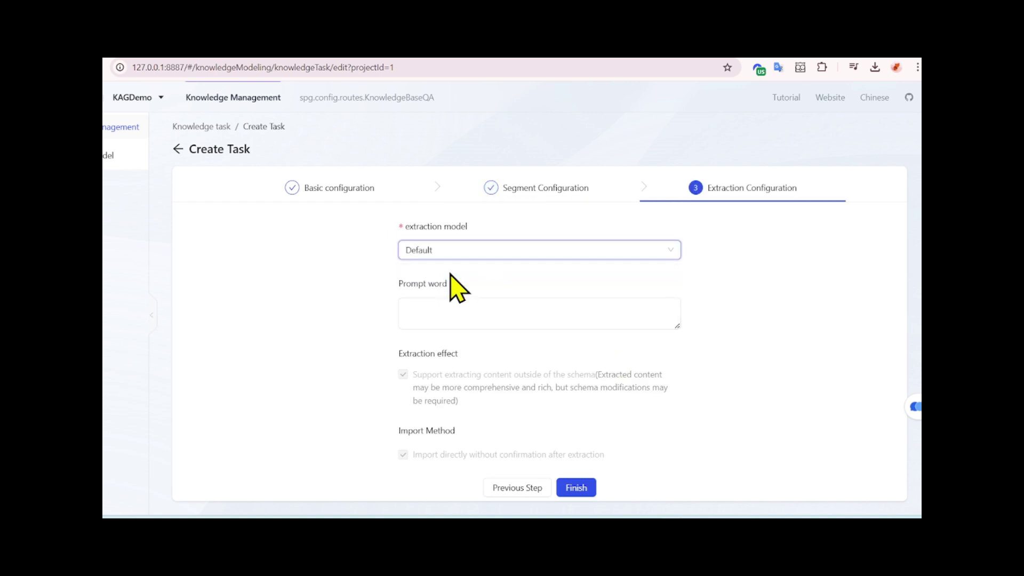
{"action": "left_click", "coordinate": [568, 490]}
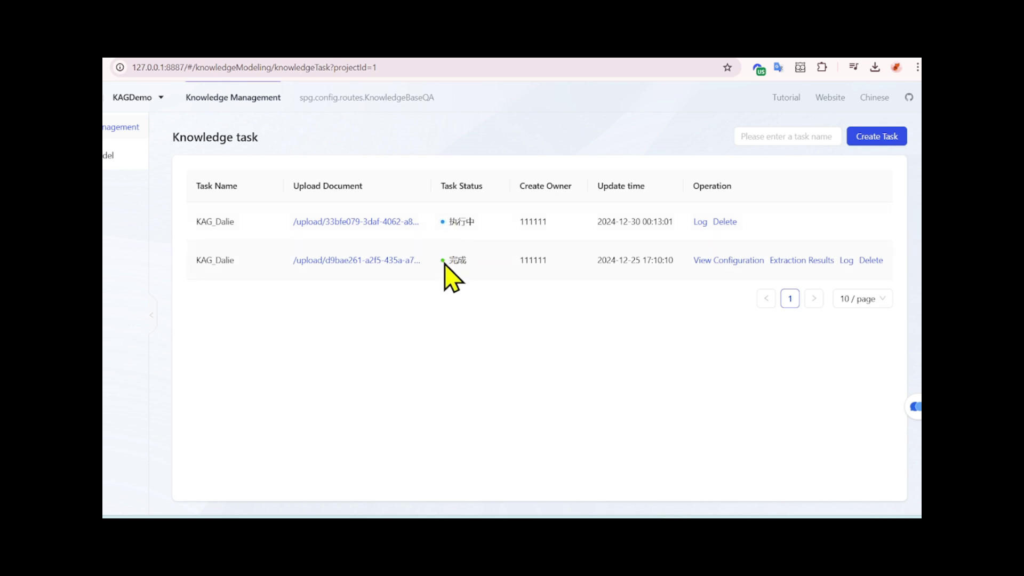
Review the processing log of the completed KAG_Dalie task, from document reading to graph storage, and close it.
{"action": "left_click", "coordinate": [846, 259]}
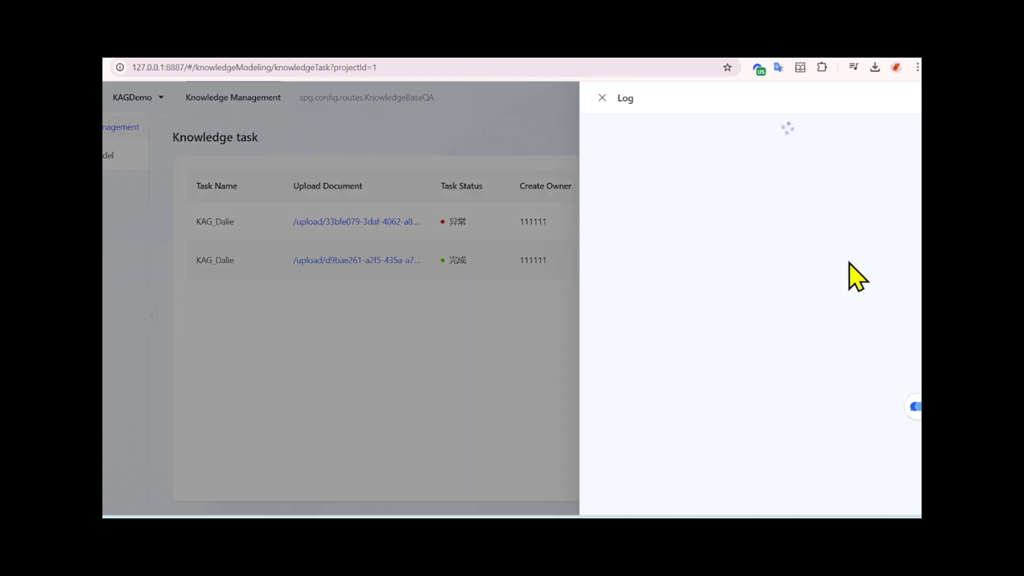
{"action": "scroll", "coordinate": [657, 190], "scroll_direction": "down", "scroll_amount": 1}
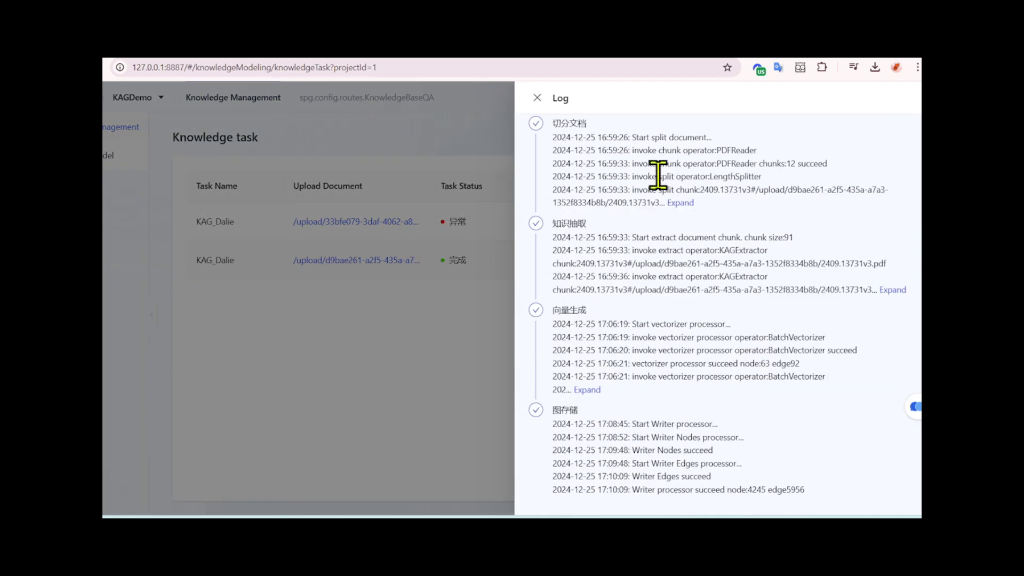
{"action": "scroll", "coordinate": [658, 174], "scroll_direction": "up", "scroll_amount": 1}
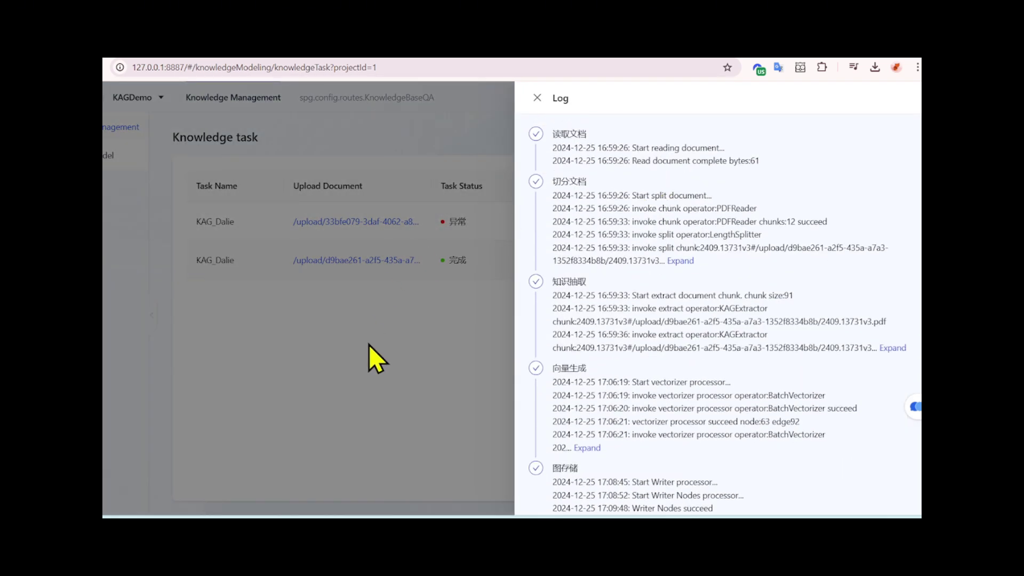
{"action": "left_click", "coordinate": [376, 358]}
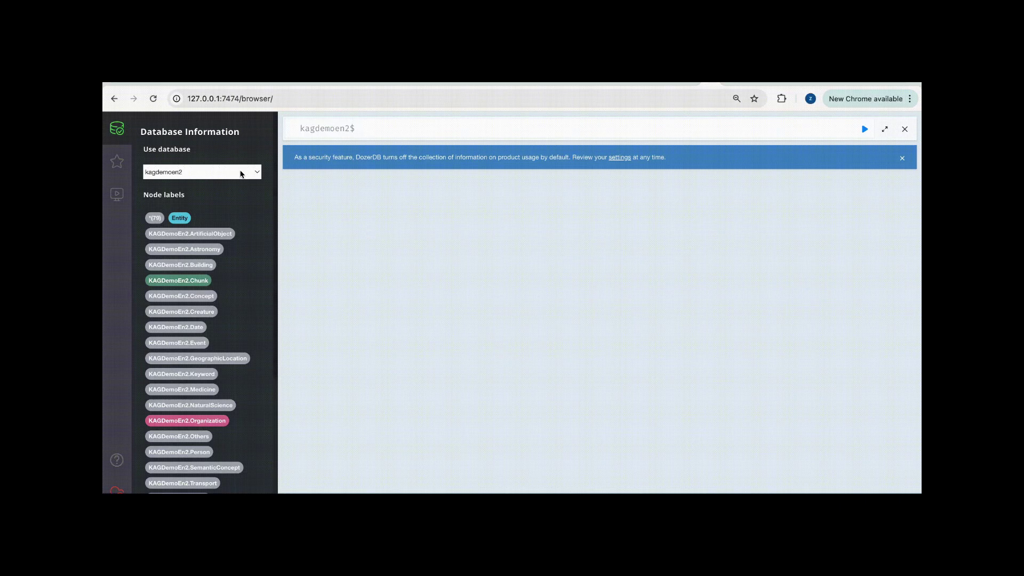
In the Neo4j browser, query kagdemoen2 for relationships of the KAGDemoEn2.Organization node with n1.name='stanford university', returning r,n1,n2 with limit 25.
{"action": "left_click", "coordinate": [242, 175]}
{"action": "left_click", "coordinate": [242, 174]}
{"action": "left_click", "coordinate": [372, 132]}
{"action": "type", "text": "MATCH (n1:`KAGDemoEn2.Organization`)-[r]-(n2) where n1.name='stanford university' return r,n1,n2 limit 25;"}
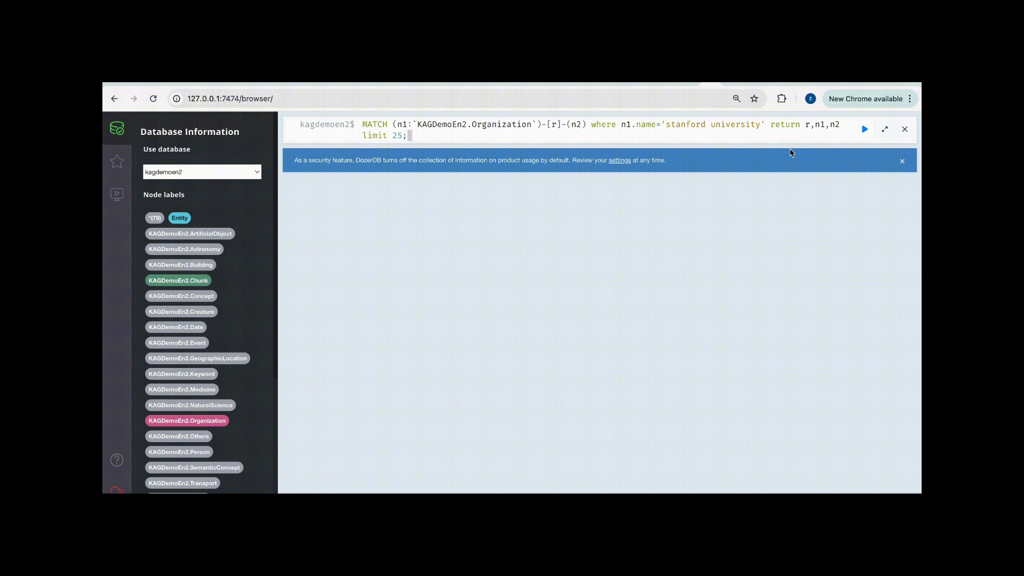
{"action": "left_click", "coordinate": [864, 130]}
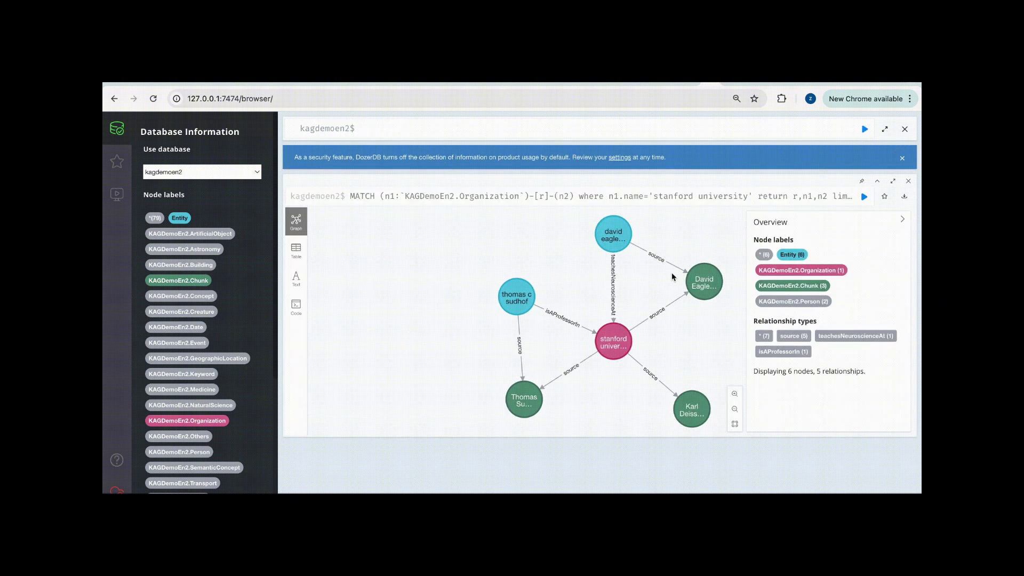
Inspect the stanford university node's properties in the result graph, highlighting its semanticType, name and desc.
{"action": "left_click_drag", "start_coordinate": [642, 315], "coordinate": [532, 314]}
{"action": "left_click", "coordinate": [507, 339]}
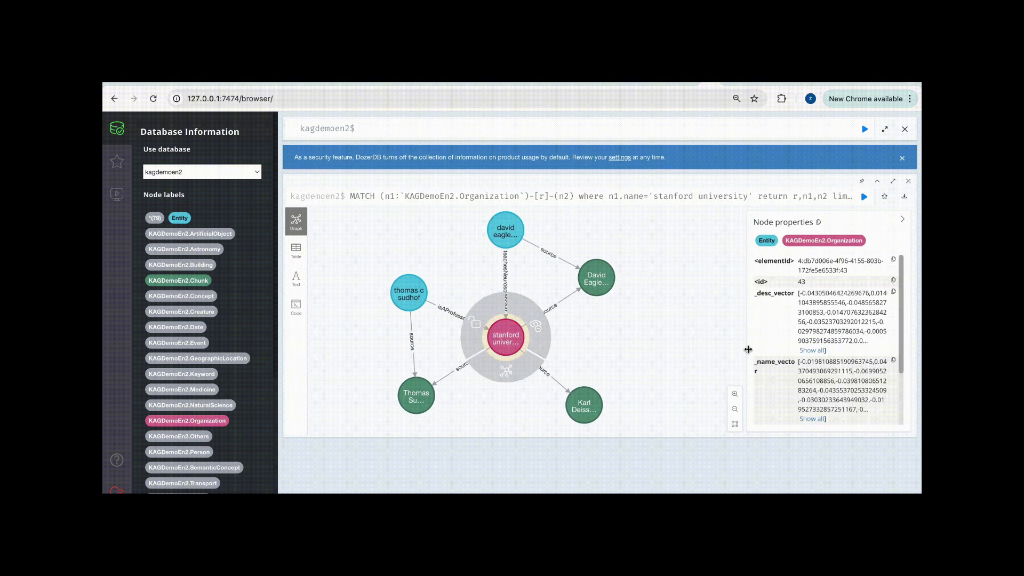
{"action": "scroll", "coordinate": [825, 367], "scroll_direction": "down", "scroll_amount": 2}
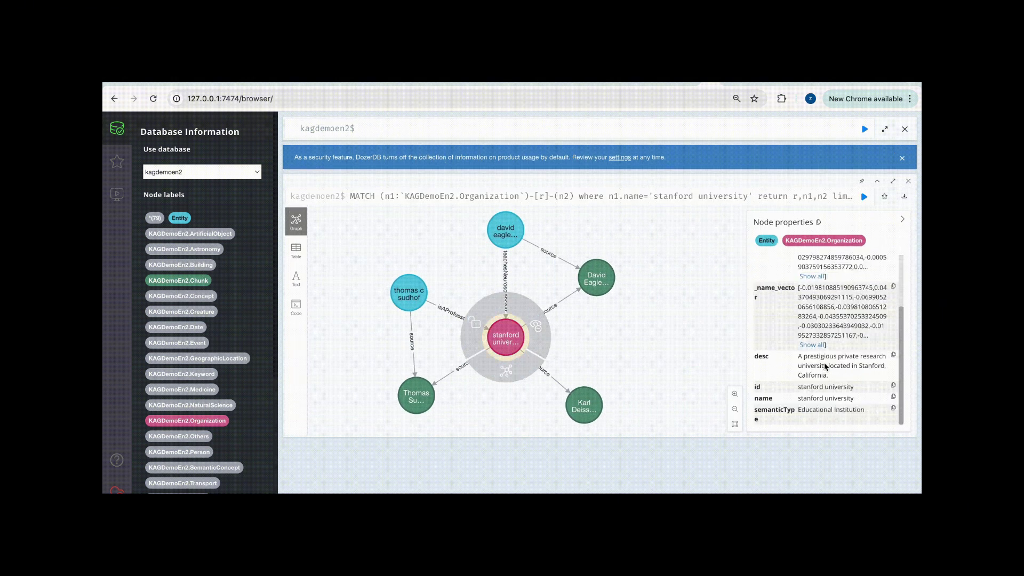
{"action": "left_click_drag", "start_coordinate": [800, 413], "coordinate": [864, 413]}
{"action": "triple_click", "coordinate": [810, 400]}
{"action": "left_click", "coordinate": [854, 399]}
{"action": "mouse_move", "coordinate": [799, 361]}
{"action": "left_mouse_down"}
{"action": "mouse_move", "coordinate": [864, 367]}
{"action": "mouse_move", "coordinate": [802, 374]}
{"action": "left_mouse_up"}
{"action": "left_click", "coordinate": [838, 378]}
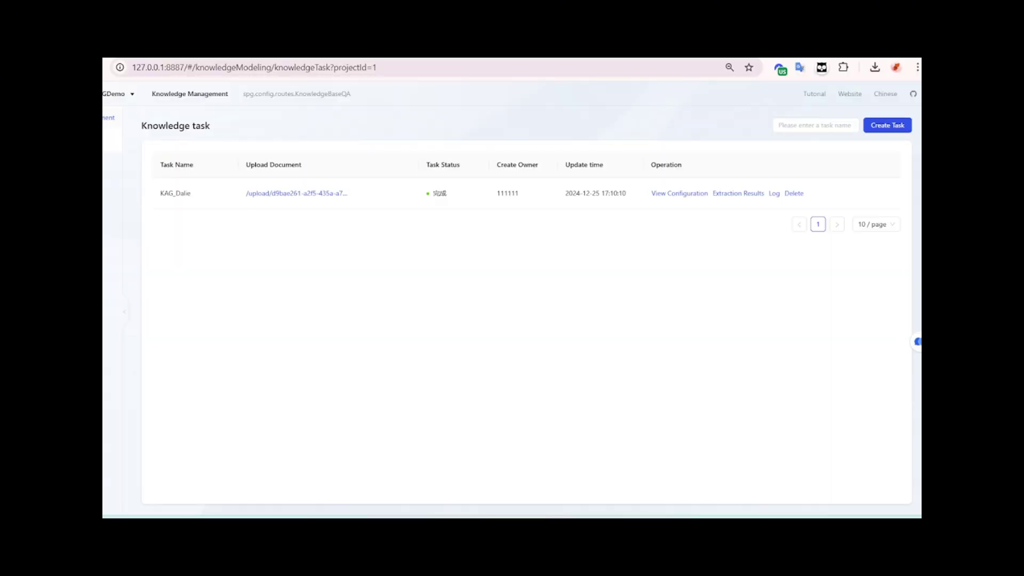
Open KAGDemo's knowledge base Q&A and examine the details of the answer node for the fine-tuning-free models question.
{"action": "left_click", "coordinate": [299, 96]}
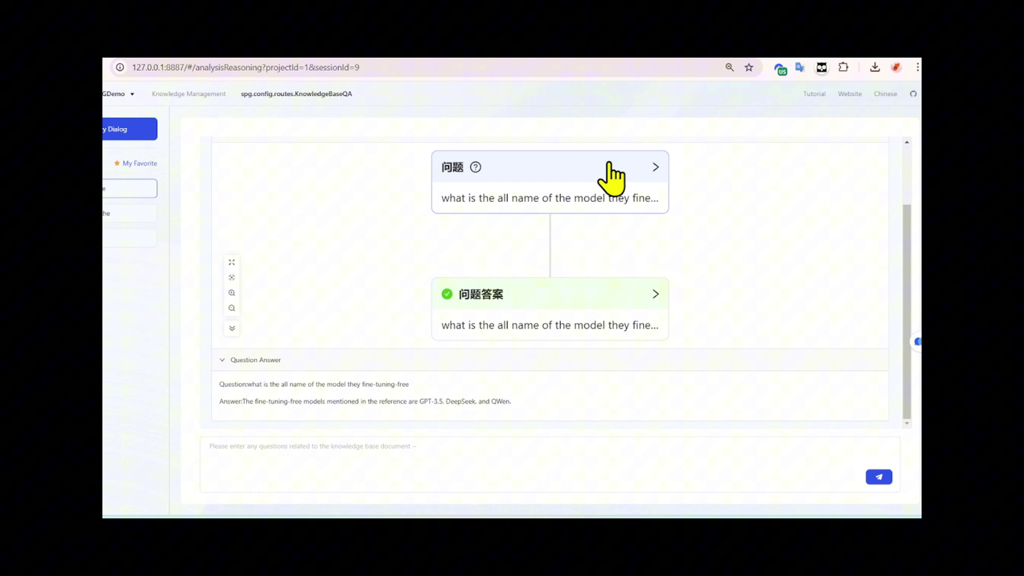
{"action": "left_click", "coordinate": [612, 302]}
{"action": "left_click_drag", "start_coordinate": [669, 202], "coordinate": [836, 205]}
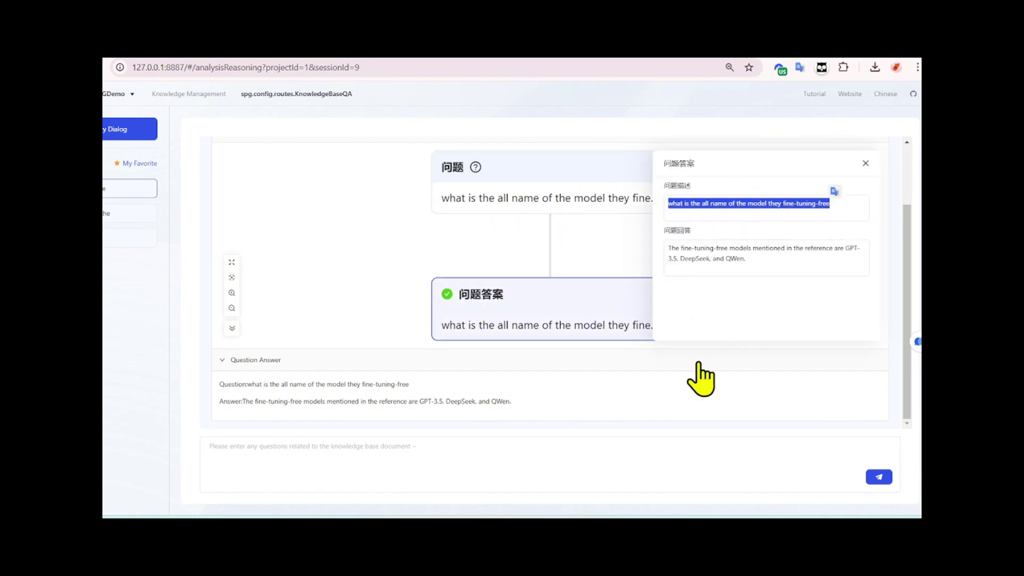
{"action": "left_click", "coordinate": [678, 398]}
{"action": "left_click", "coordinate": [593, 253]}
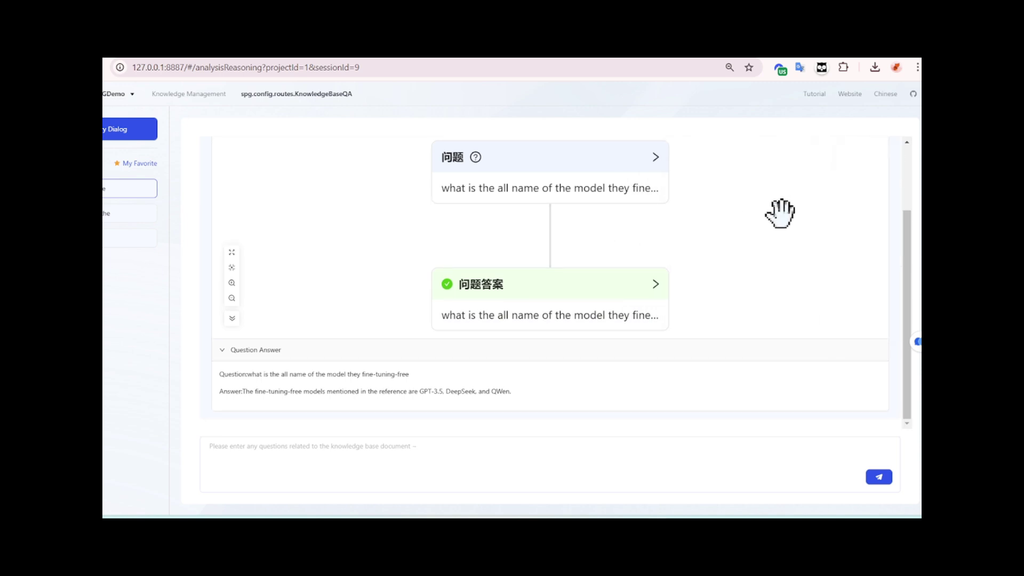